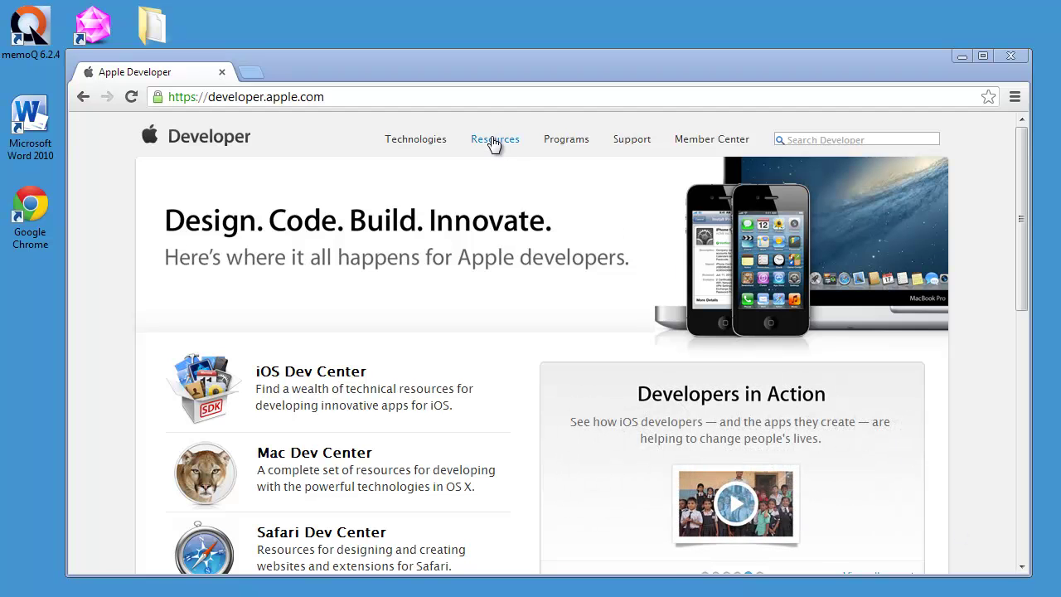
Go from Resources to Downloads to reach the Apple ID sign-in page.
left_click(494, 140)
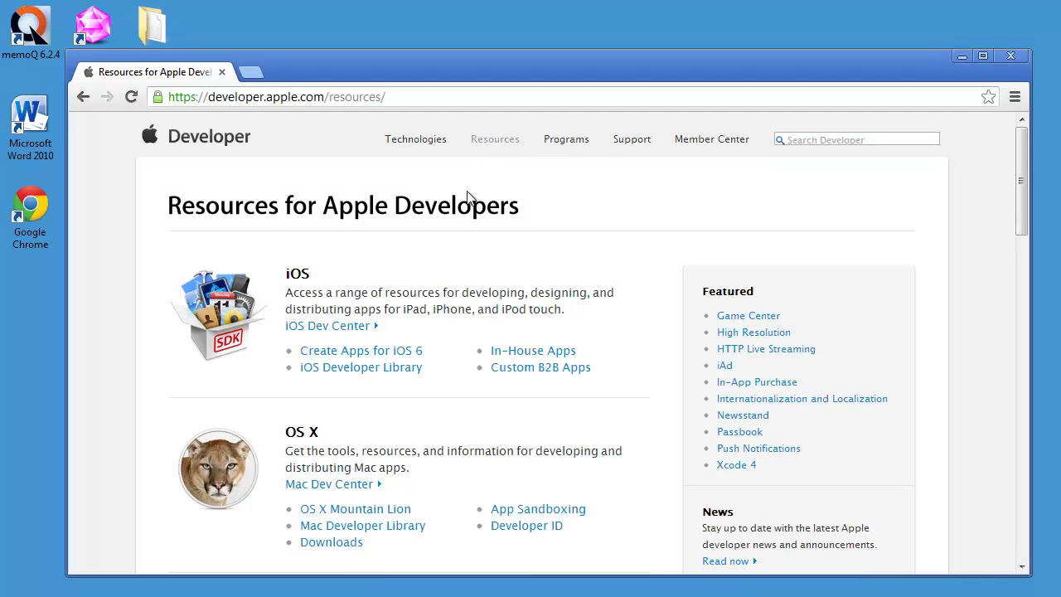
left_click(340, 544)
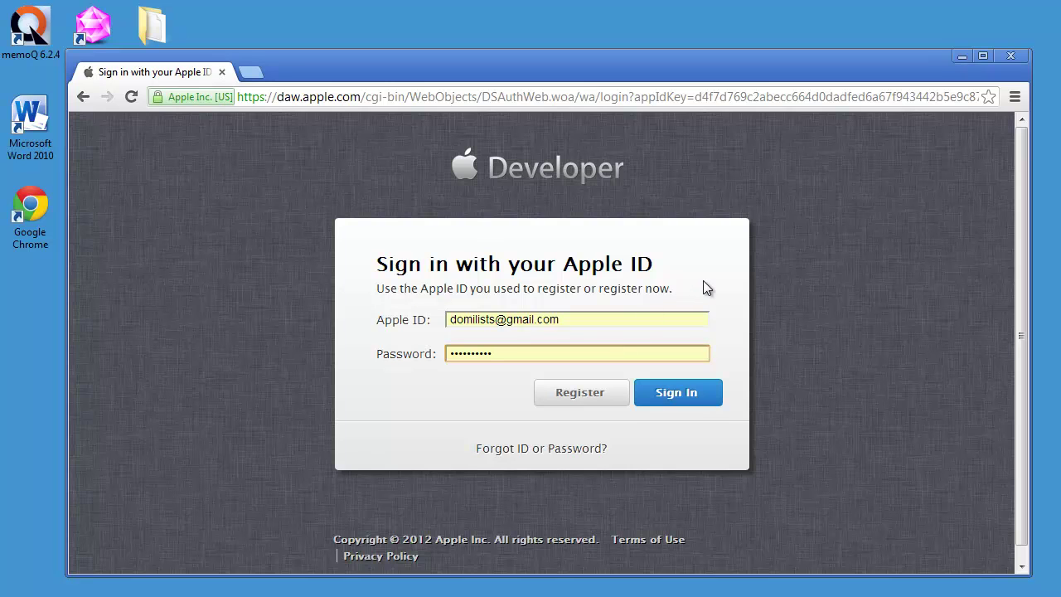
Sign in and search the downloads for 'glossaries' to reveal the per-language .dmg files.
left_click(678, 396)
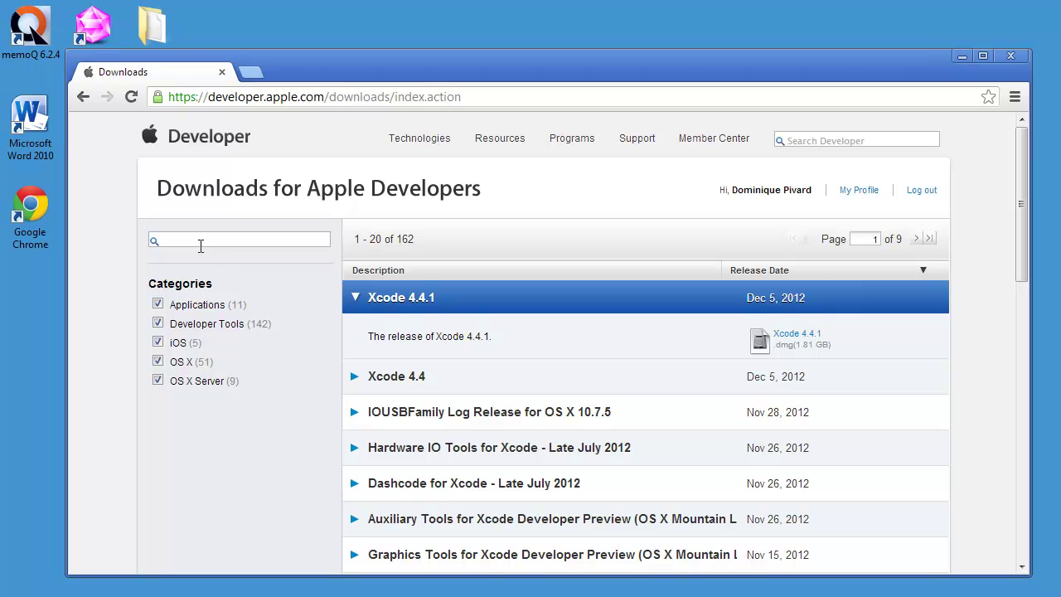
left_click(198, 240)
type("glossaries")
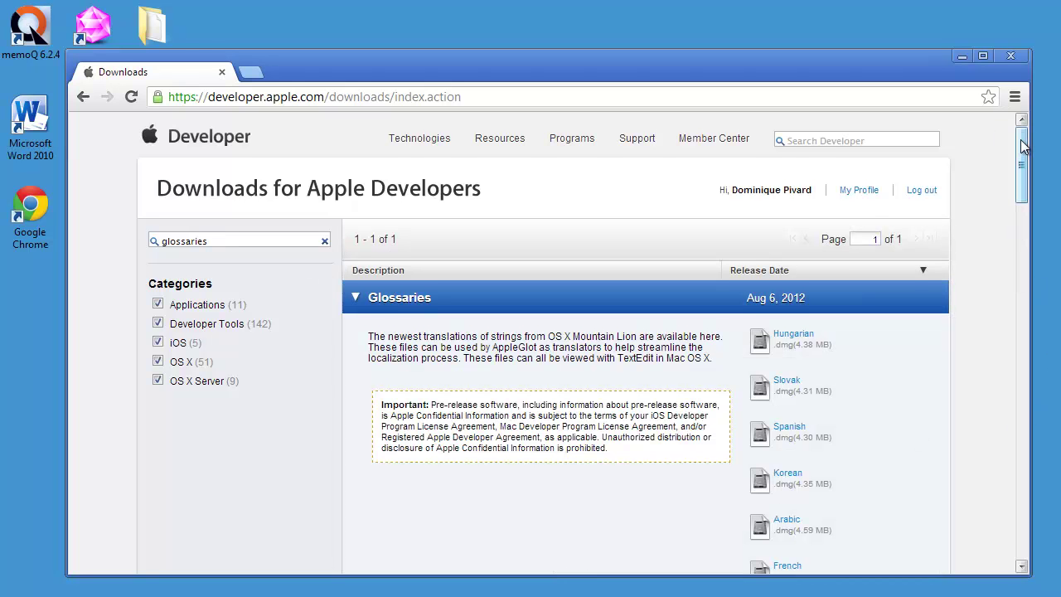
left_click_drag(1022, 155, 1023, 187)
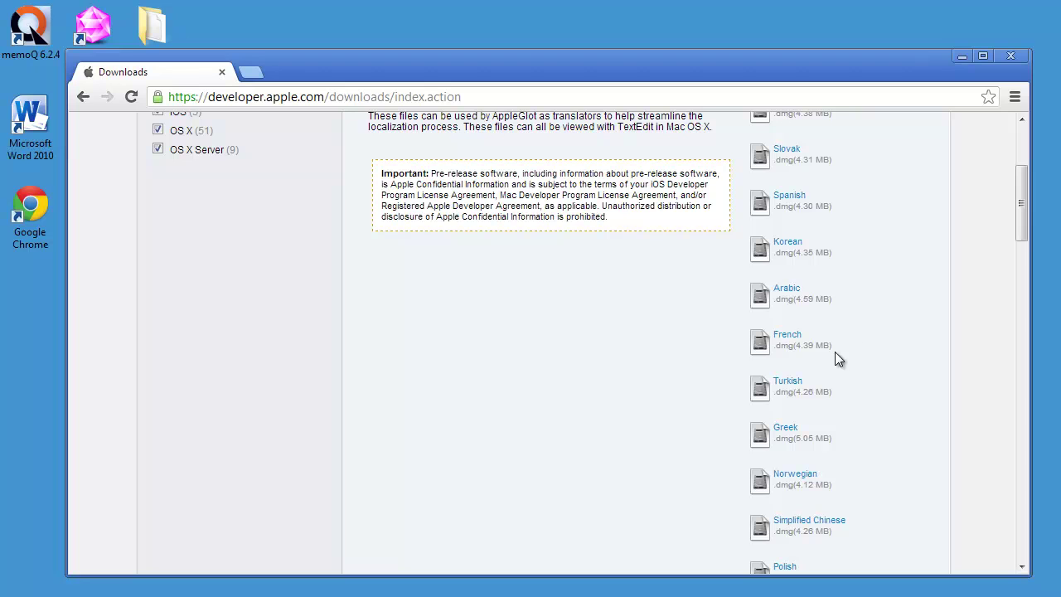
Open the Apple glossaries desktop folder's fr-fr subfolder and select ActivityMonitor.12A269.FU.lg.
left_click(962, 56)
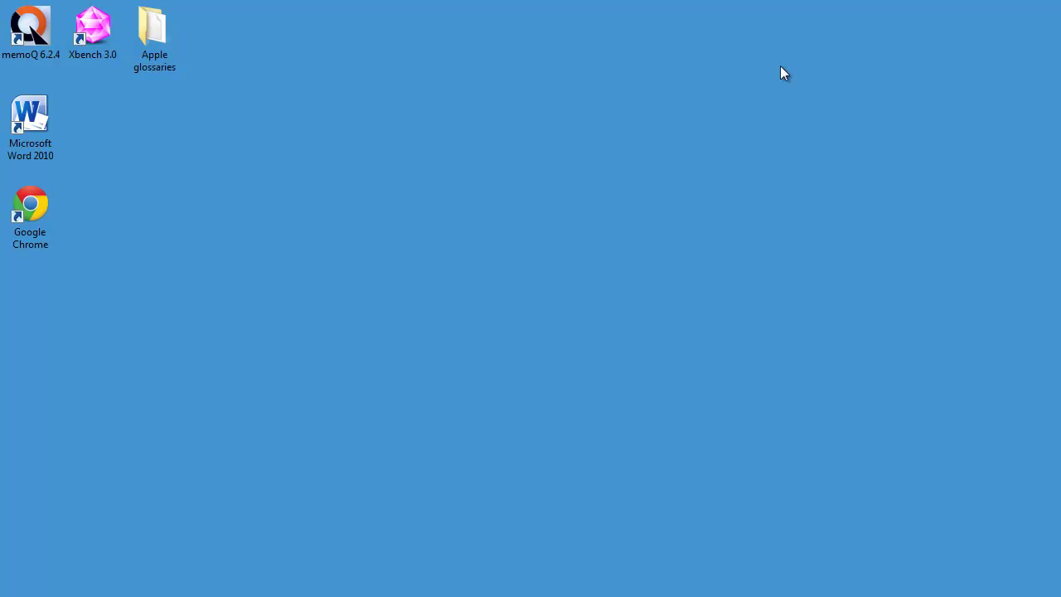
double_click(150, 37)
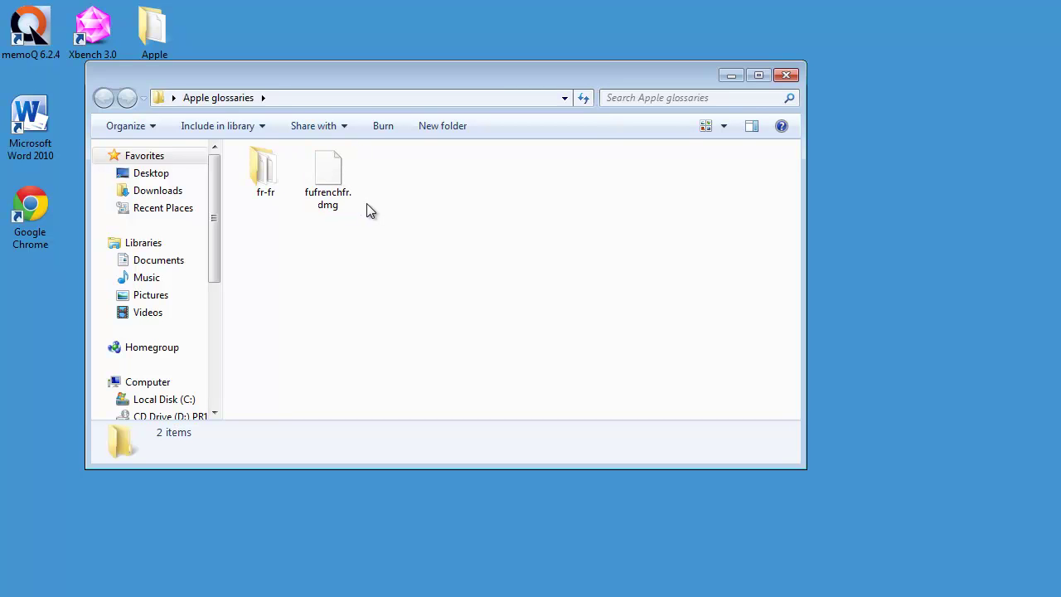
double_click(272, 181)
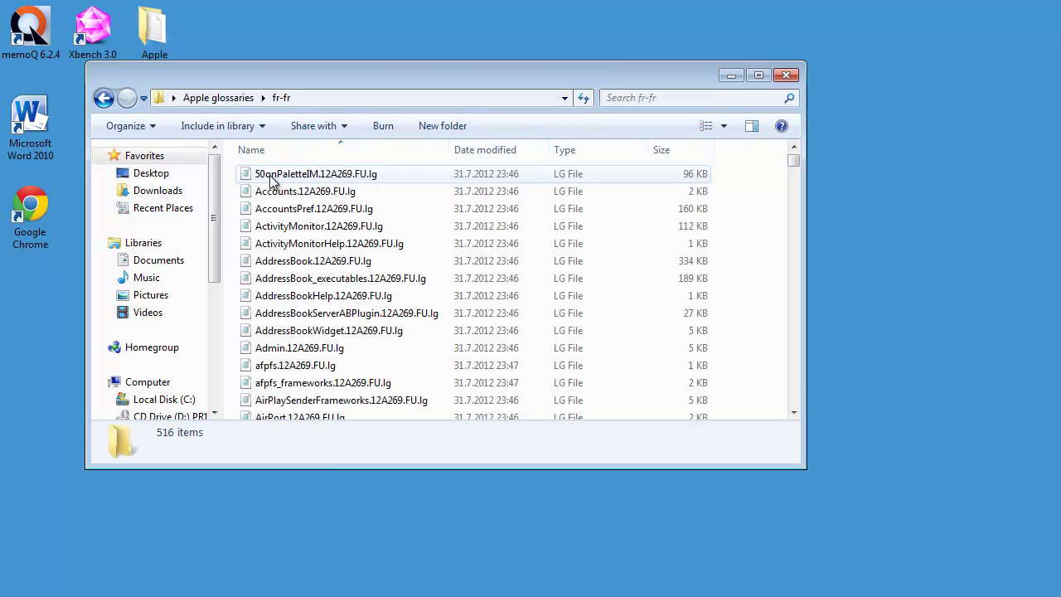
left_click(326, 232)
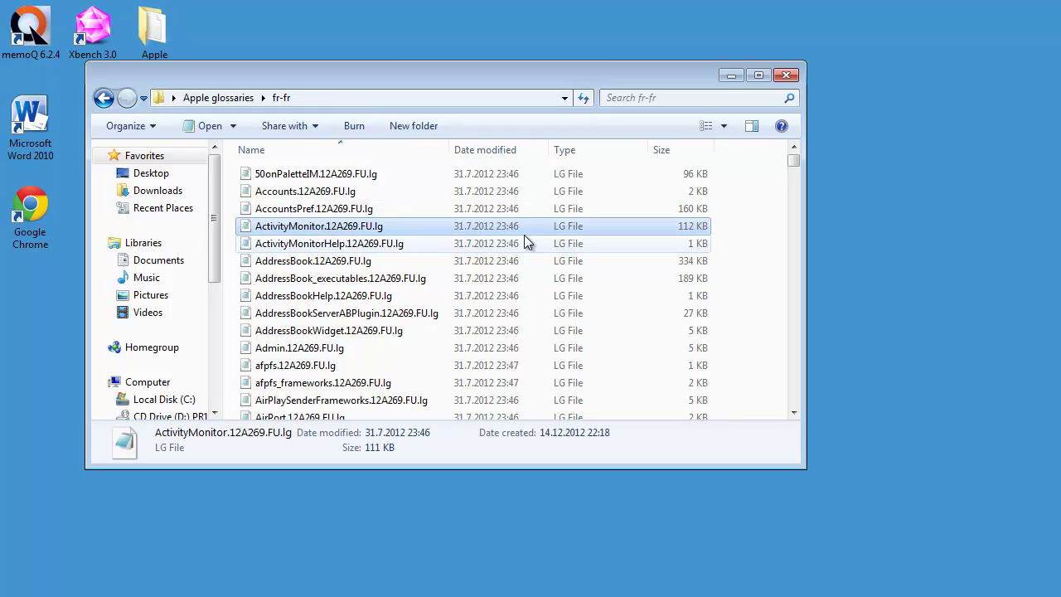
double_click(320, 228)
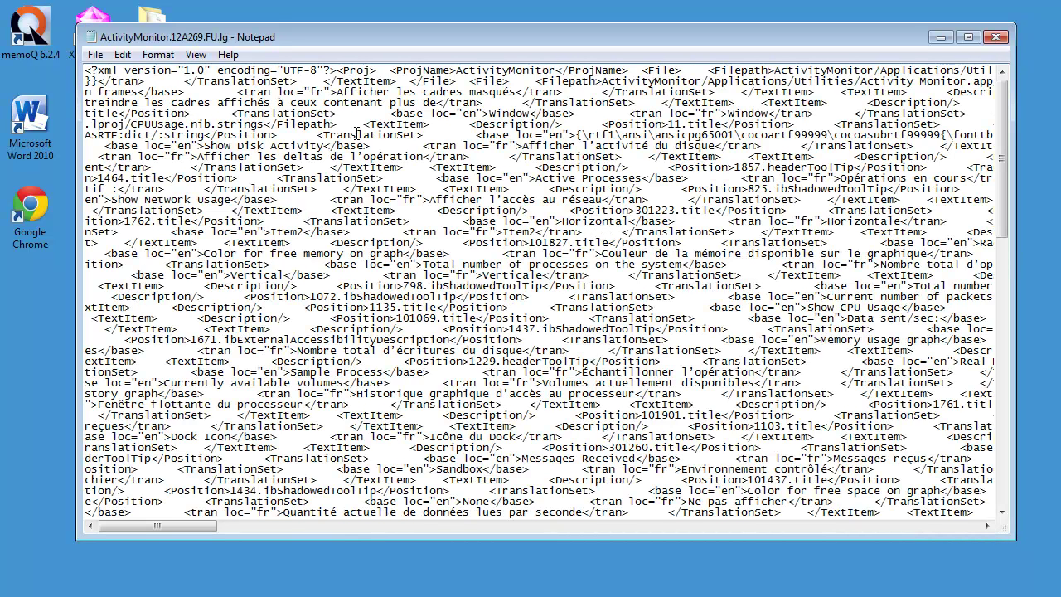
left_click(994, 38)
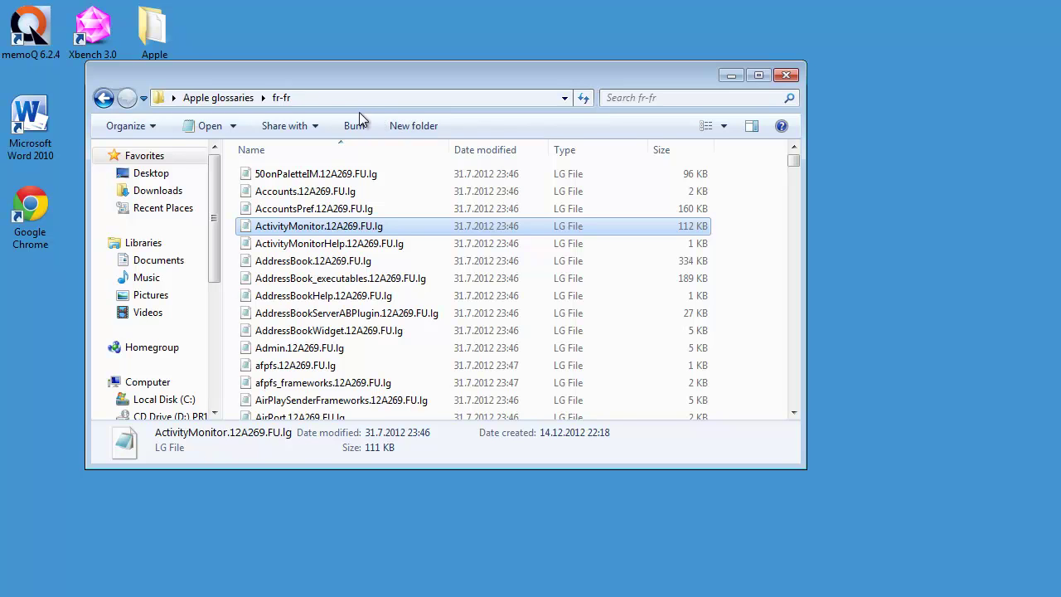
Launch Xbench and start a new empty project.
double_click(91, 31)
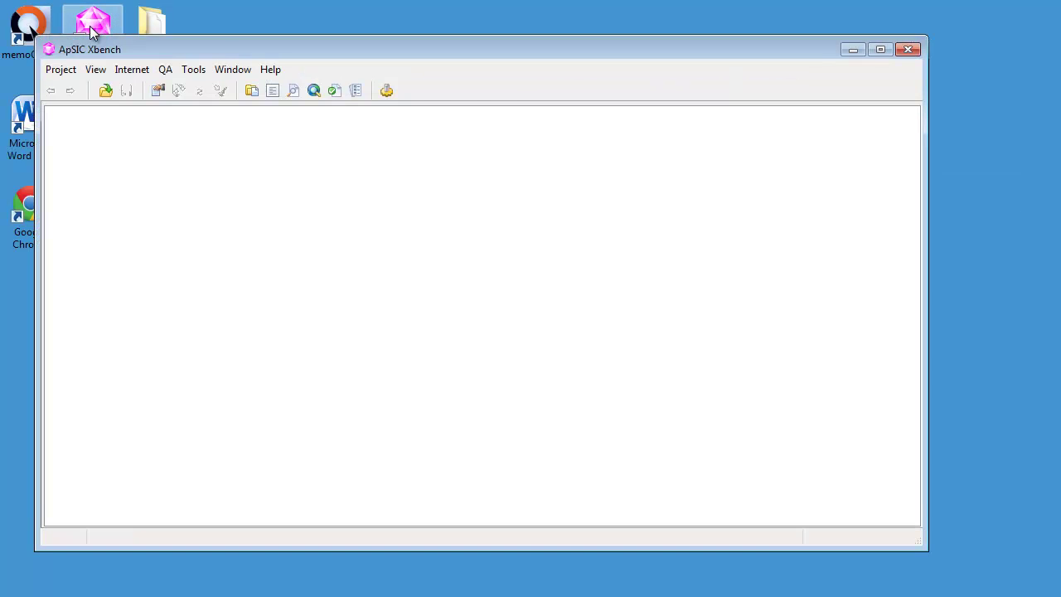
left_click(58, 72)
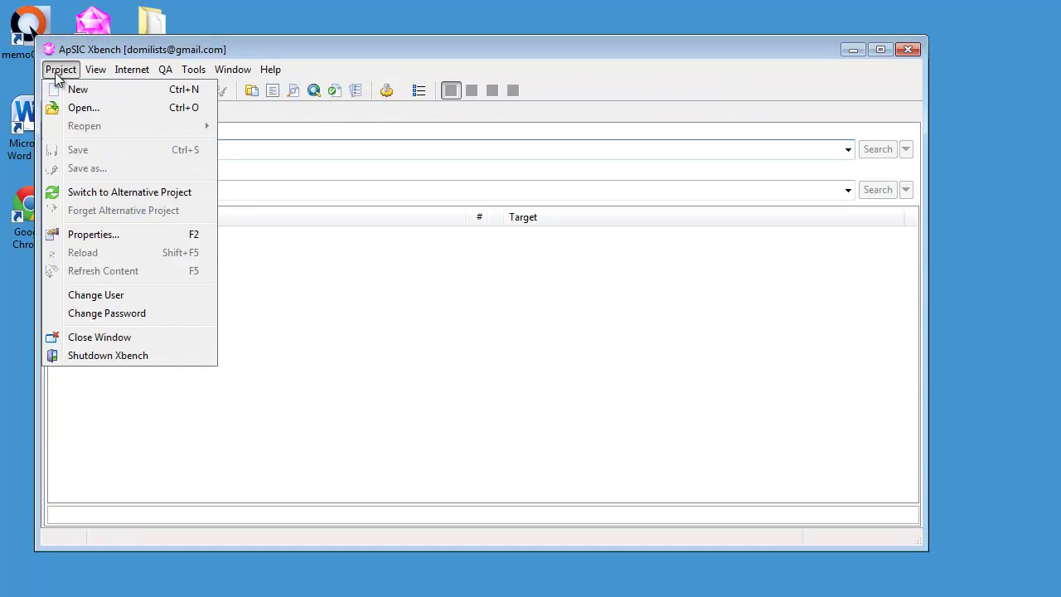
left_click(72, 90)
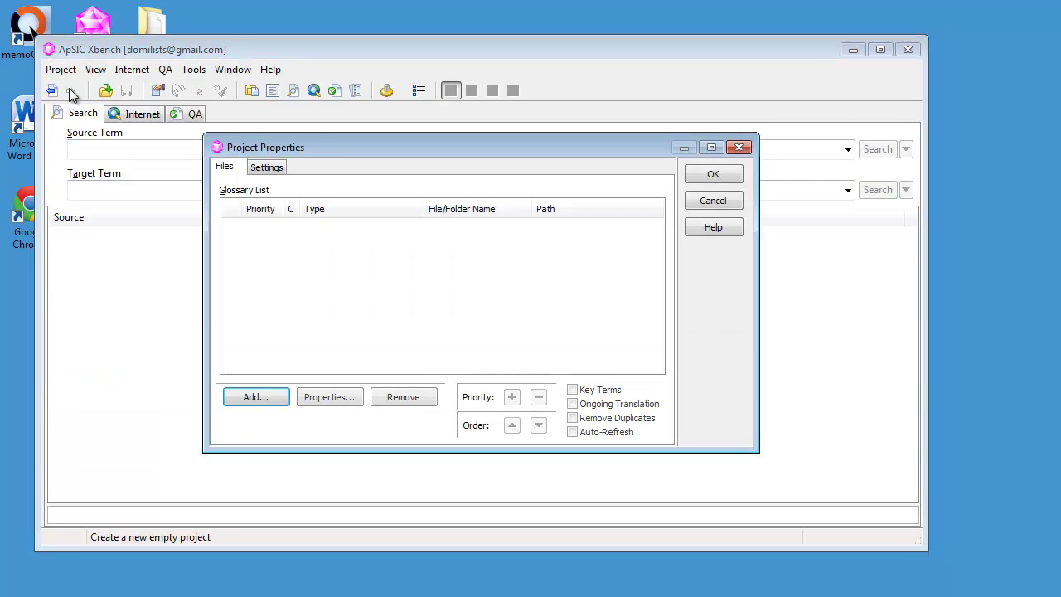
Add the fr-fr folder as a Mac OS X Glossary source and load the project.
left_click(255, 396)
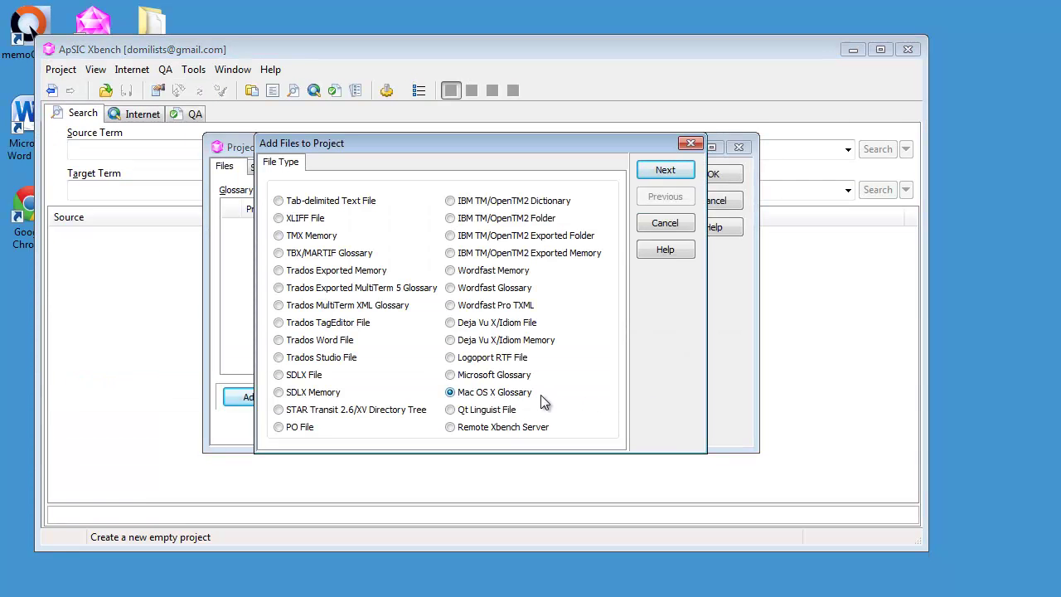
left_click(666, 172)
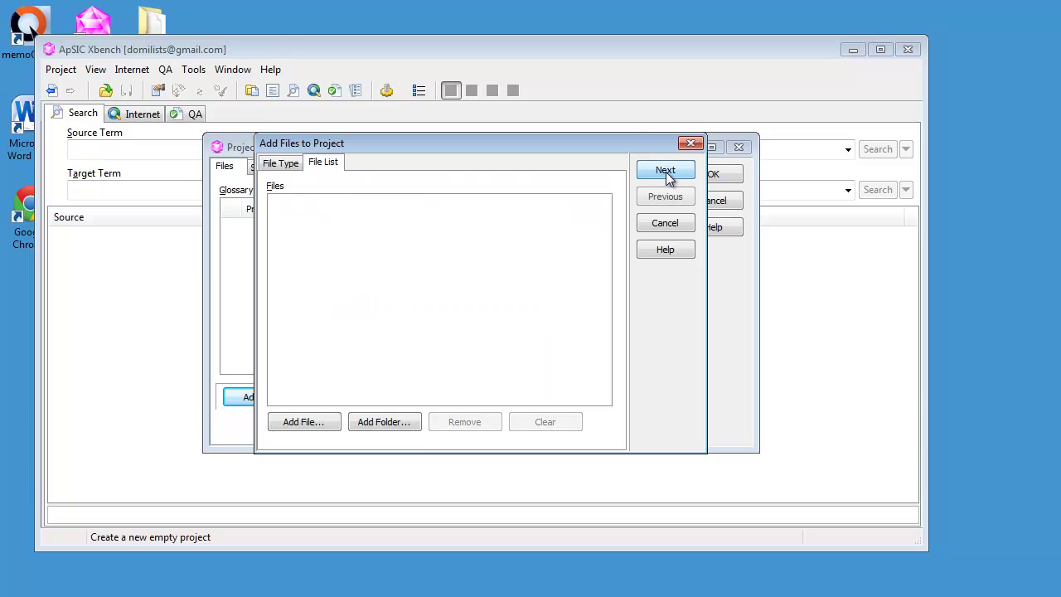
left_click(368, 423)
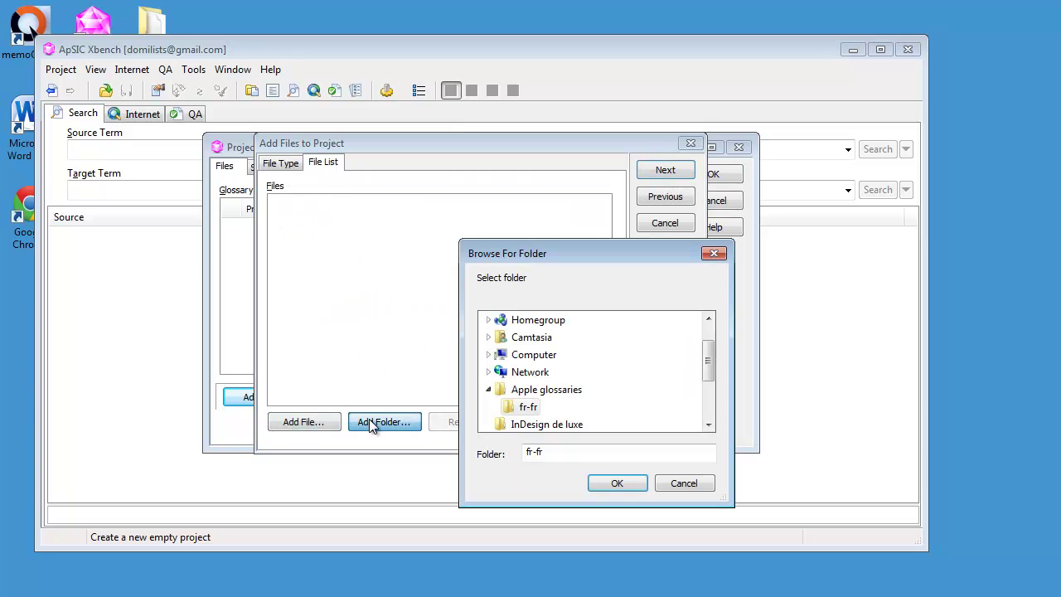
left_click(534, 406)
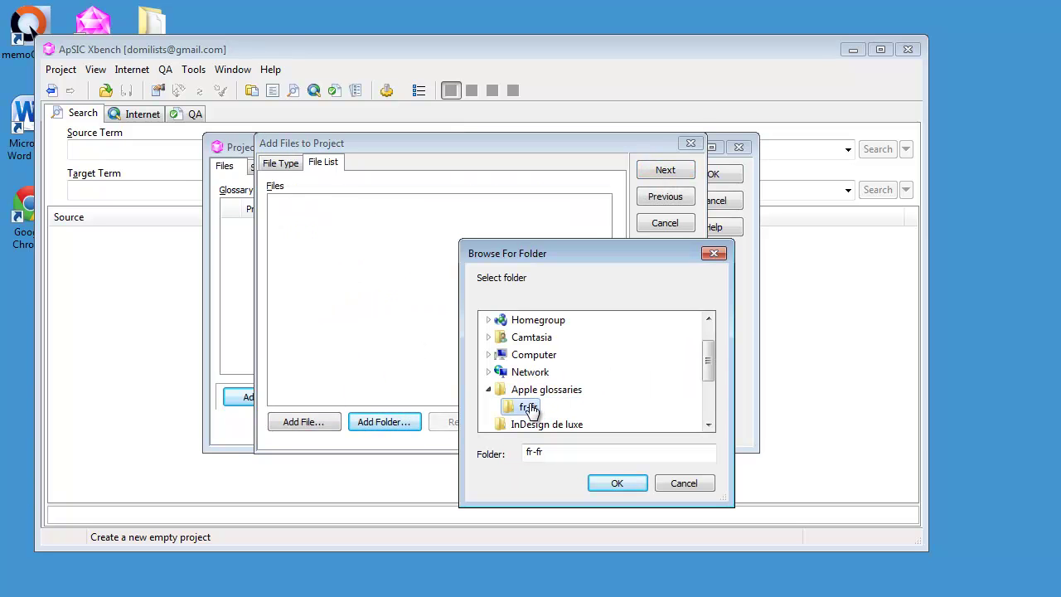
left_click(615, 483)
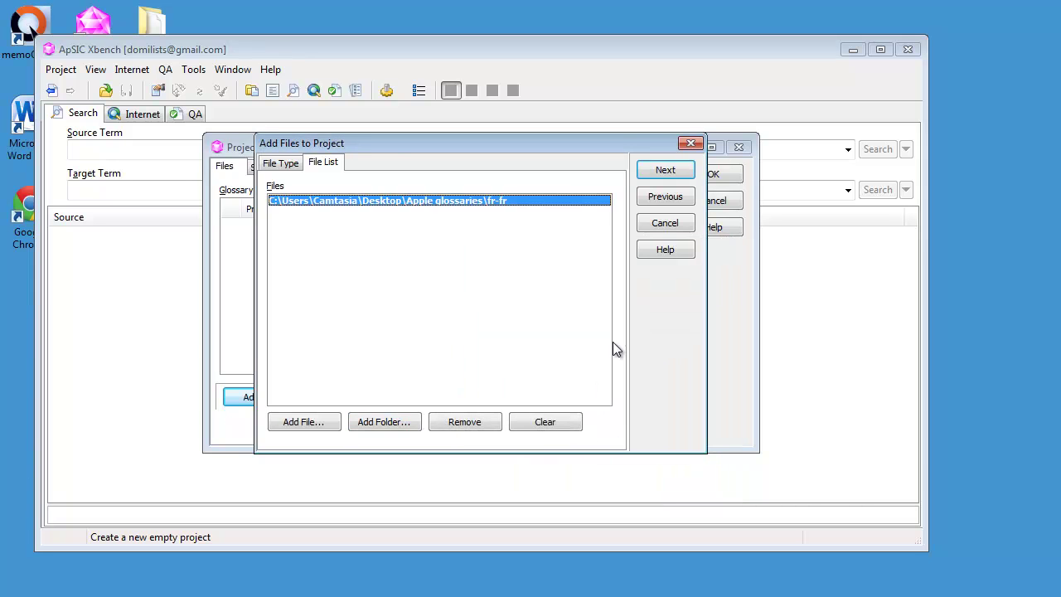
left_click(667, 170)
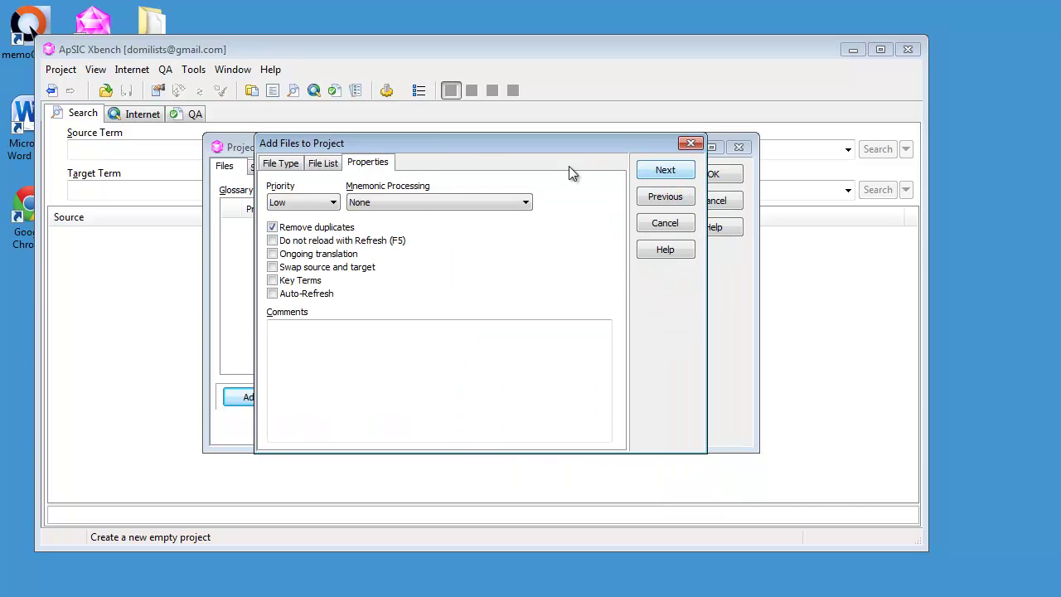
left_click(667, 171)
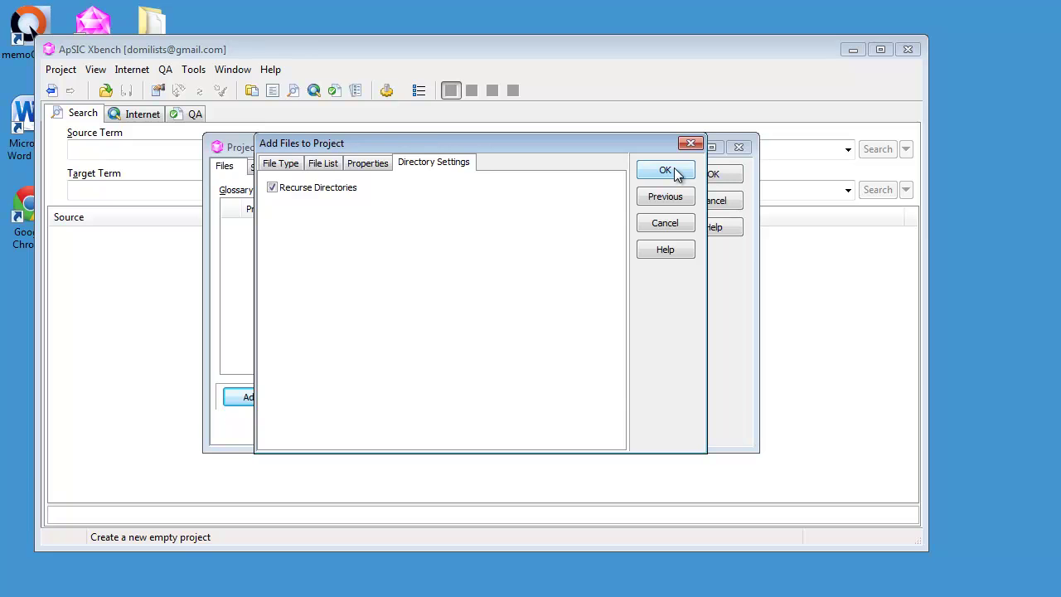
left_click(668, 171)
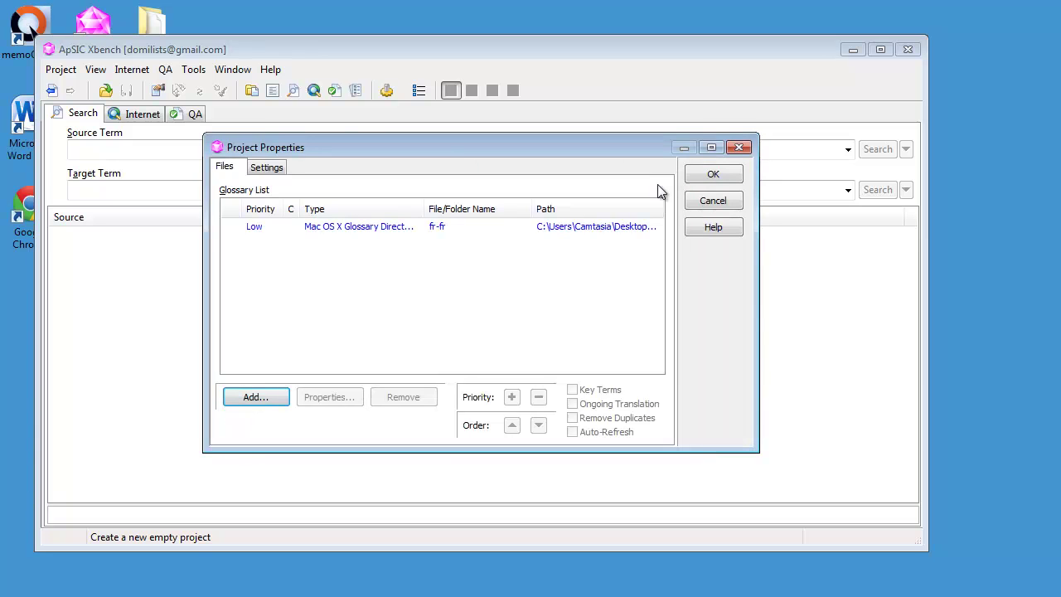
left_click(715, 172)
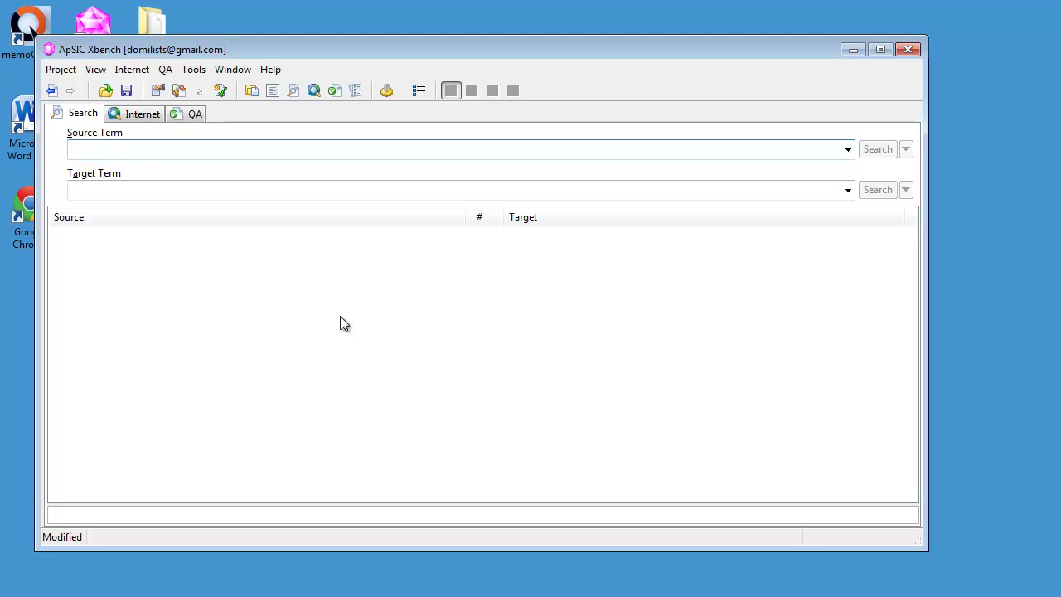
Search the source term 'dictation' and browse its 48 French results like 'Dictée vocale'.
type("dictation")
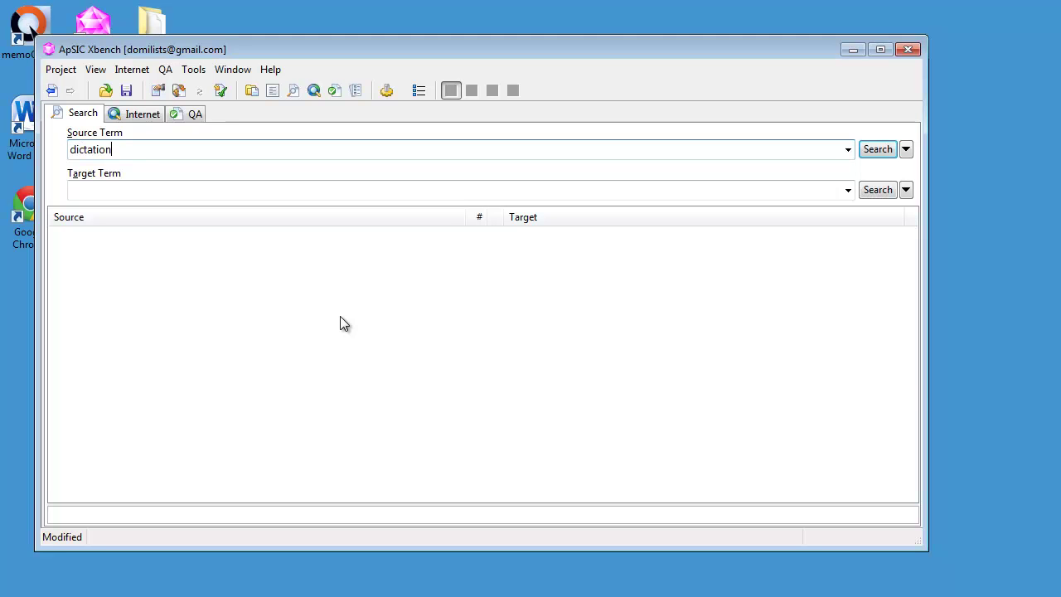
key("Return")
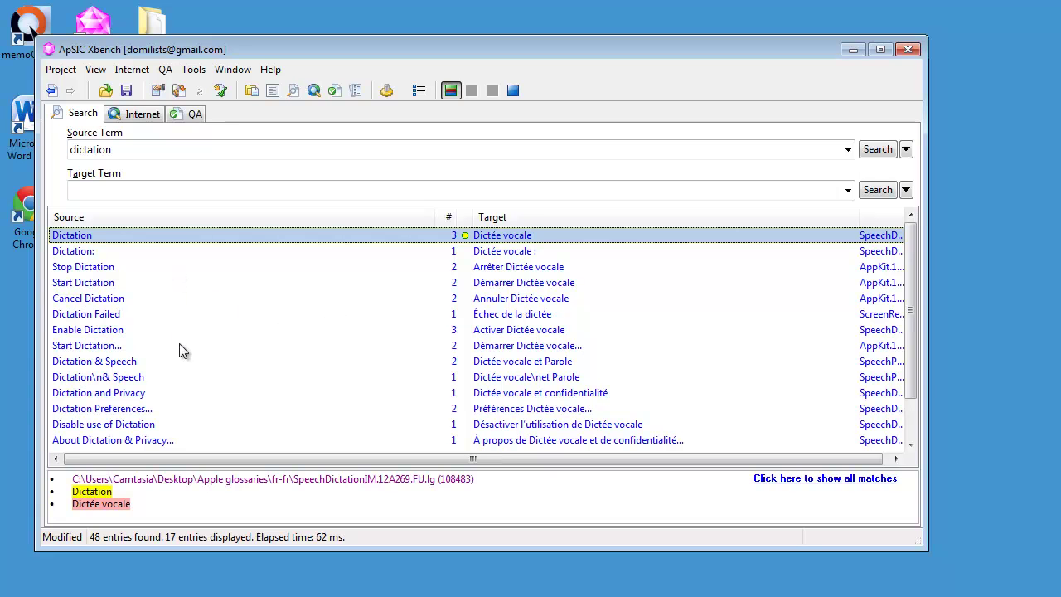
key("Down")
key("Down")
key("Down")
key("Down")
key("Down")
key("Down")
key("Down")
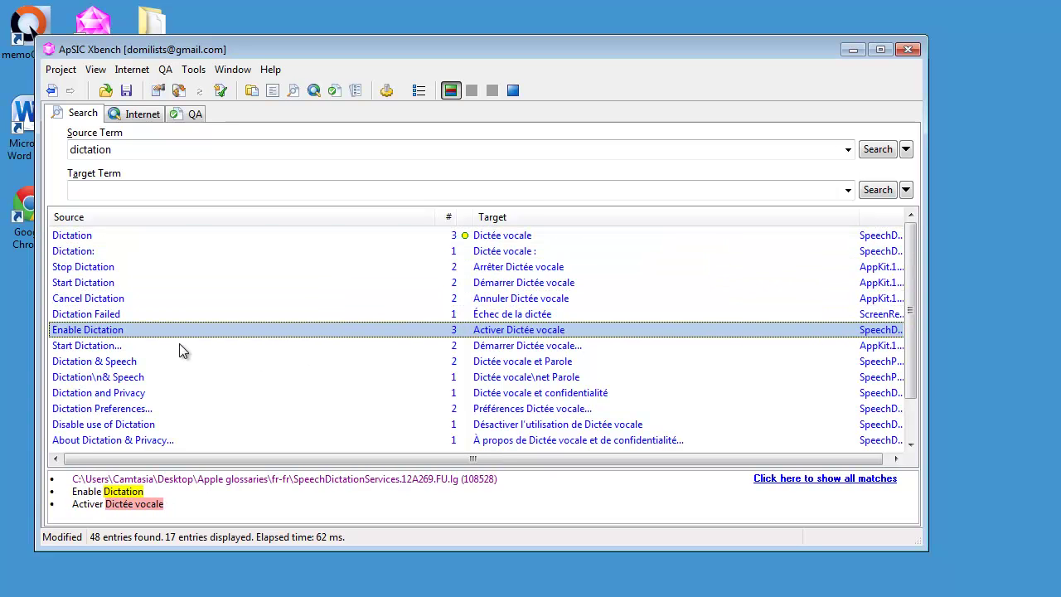
key("Down")
key("Down")
key("Down")
key("Down")
key("Down")
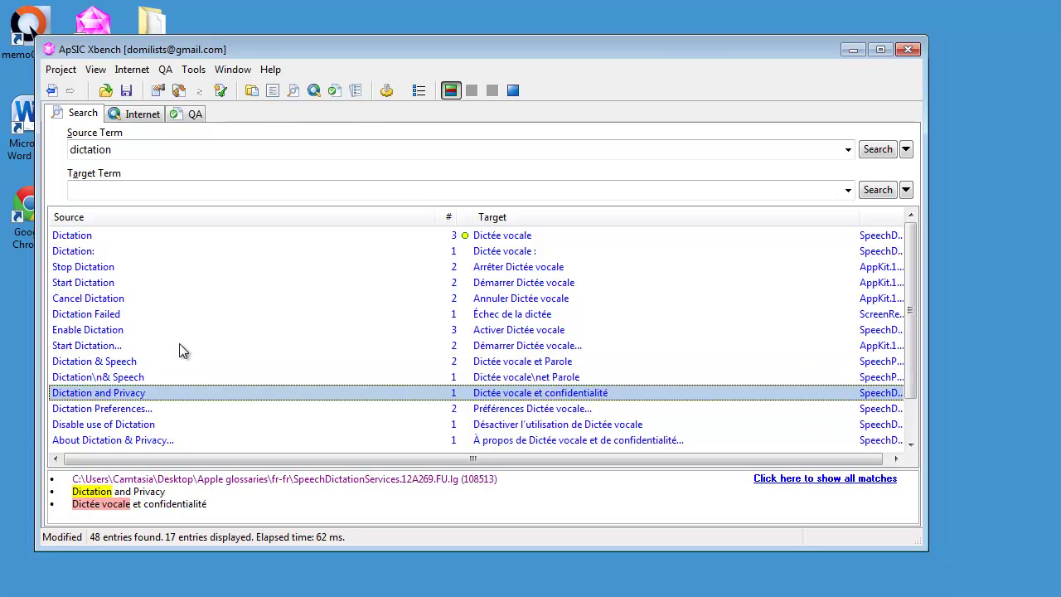
key("Down")
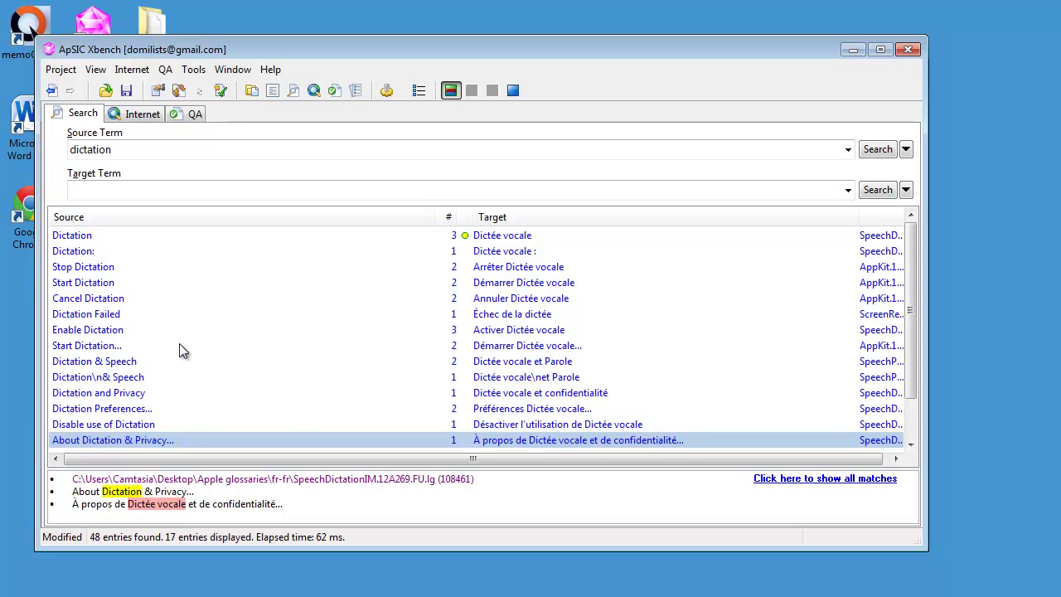
key("Up")
key("Up")
key("Up")
key("Up")
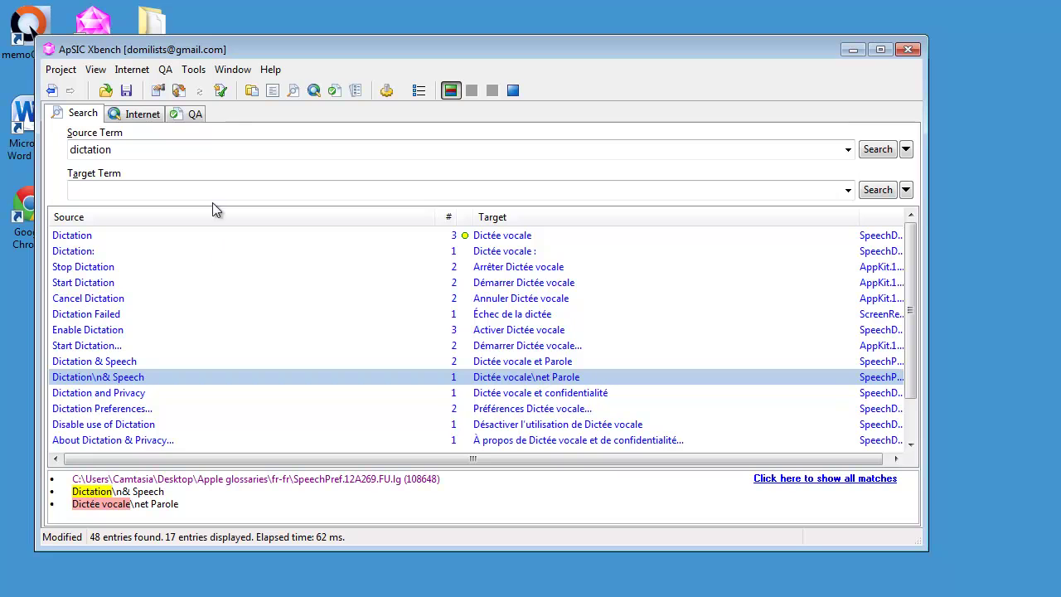
Open Export Items and set a TMX Memory export from EN-US to FR-FR.
left_click(195, 73)
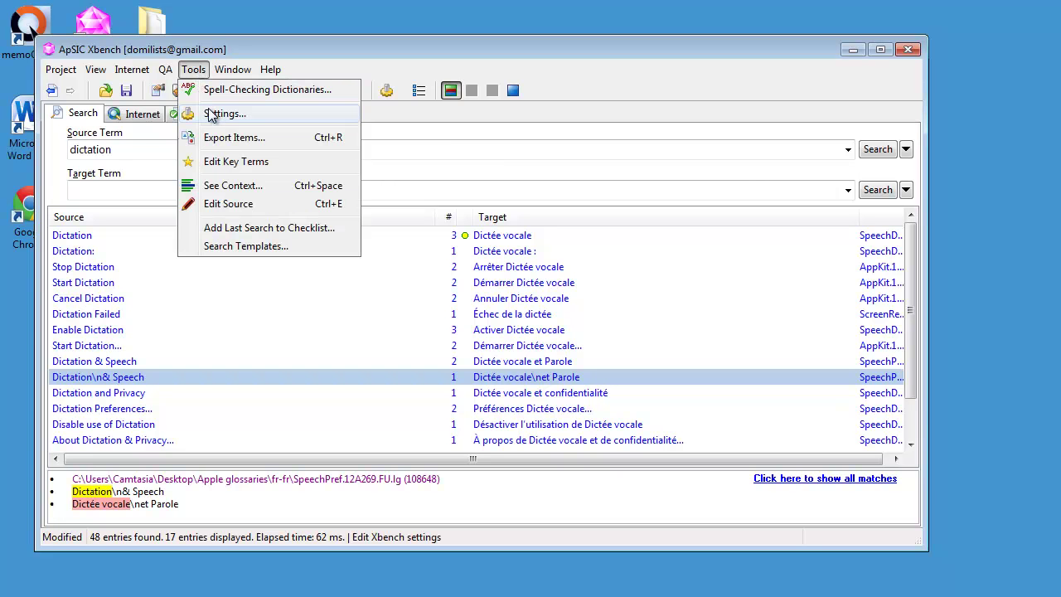
left_click(235, 141)
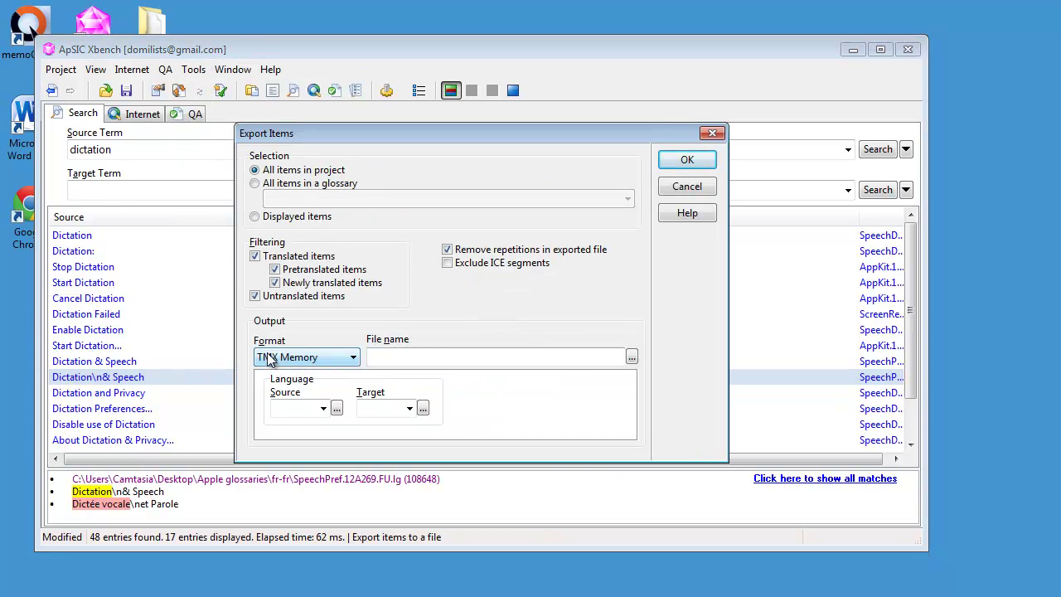
left_click(286, 407)
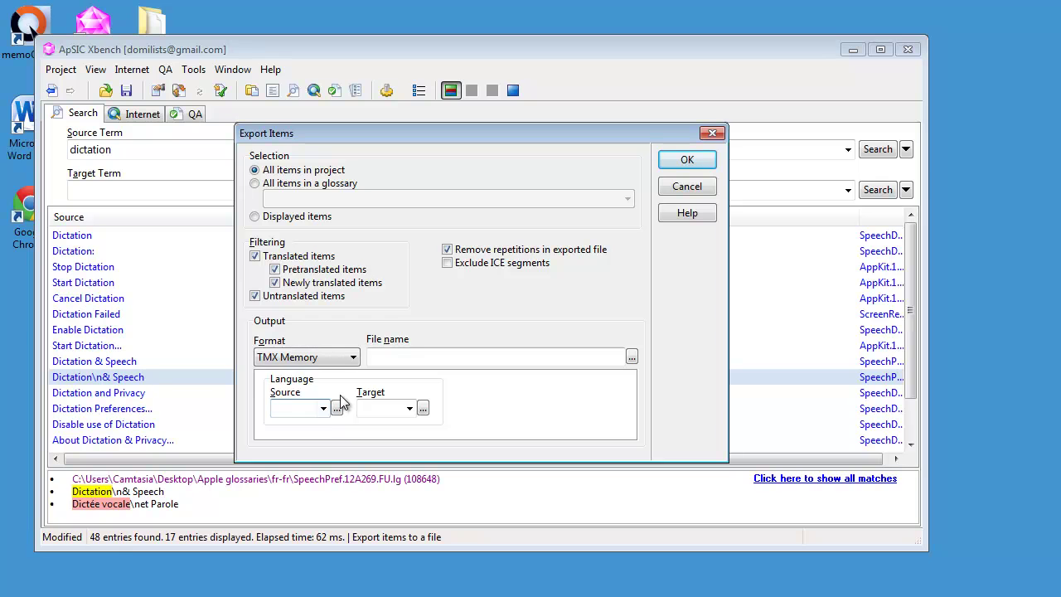
type("EN-US")
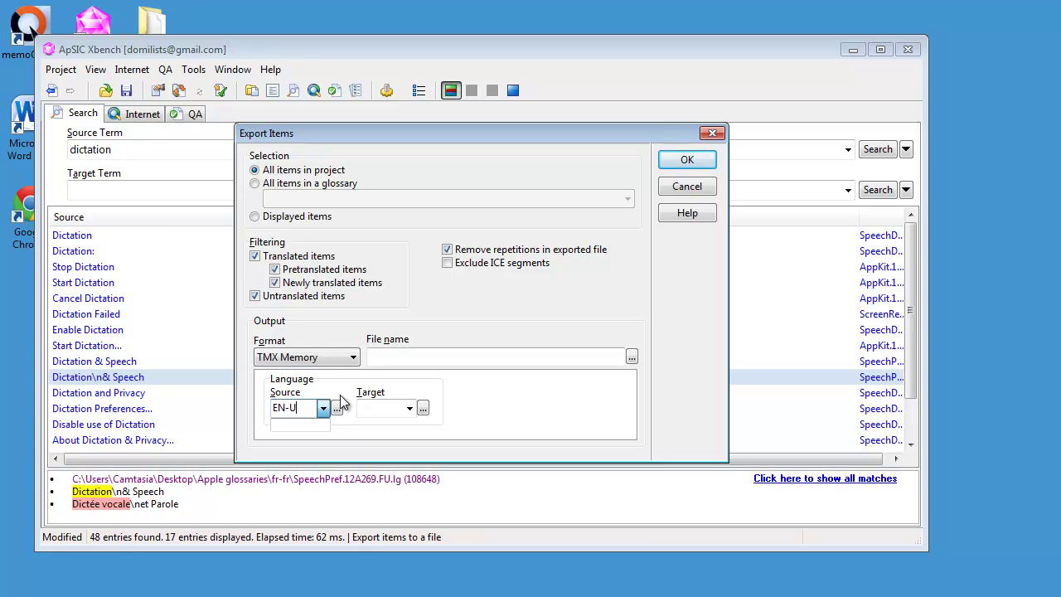
left_click(380, 406)
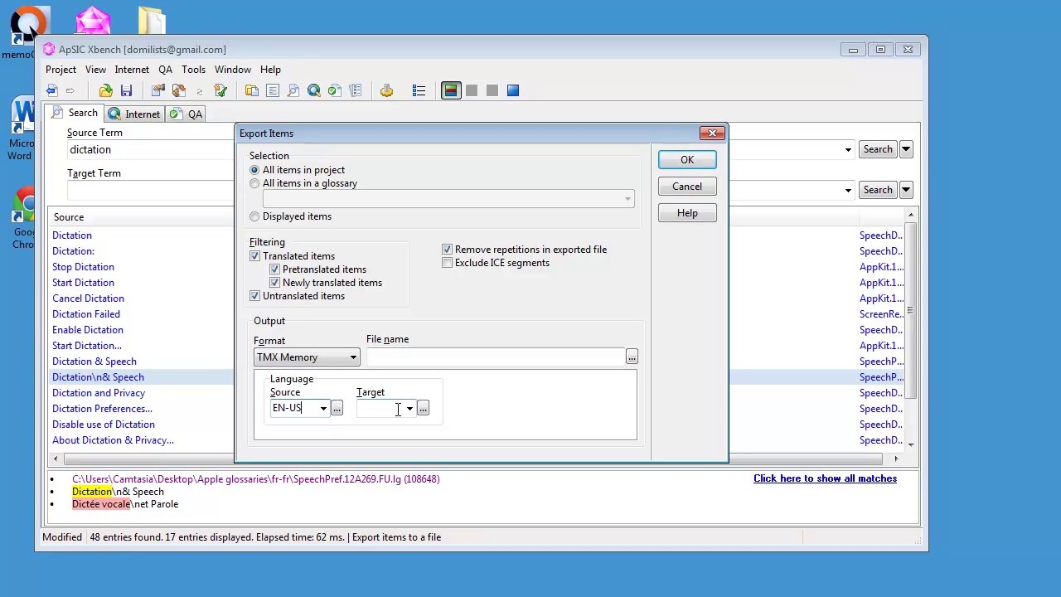
type("FR-FR")
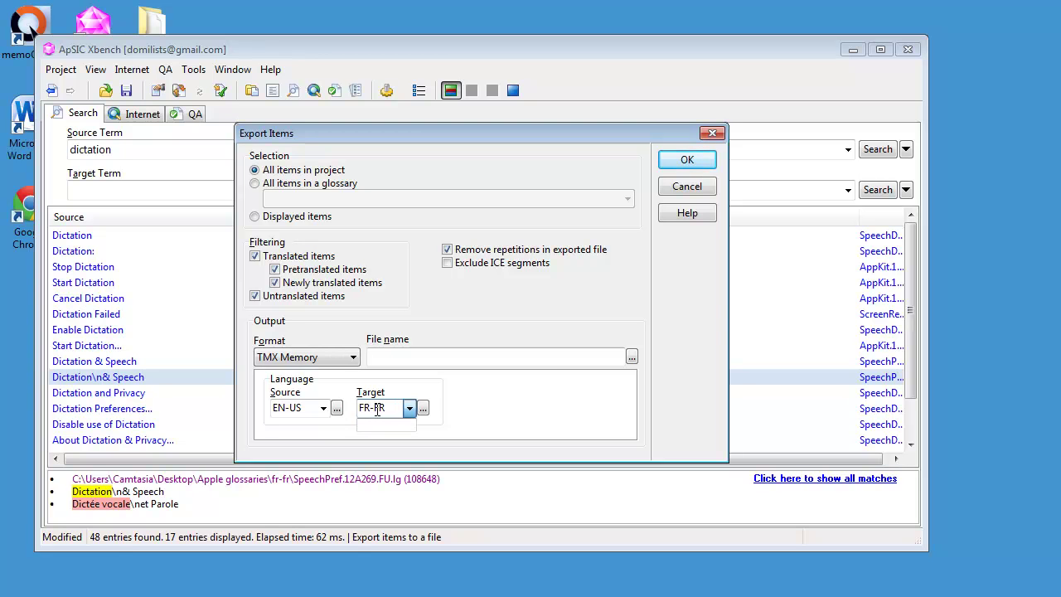
Set the export file to 'Apple glossaries en-fr' in the Apple glossaries folder.
left_click(630, 356)
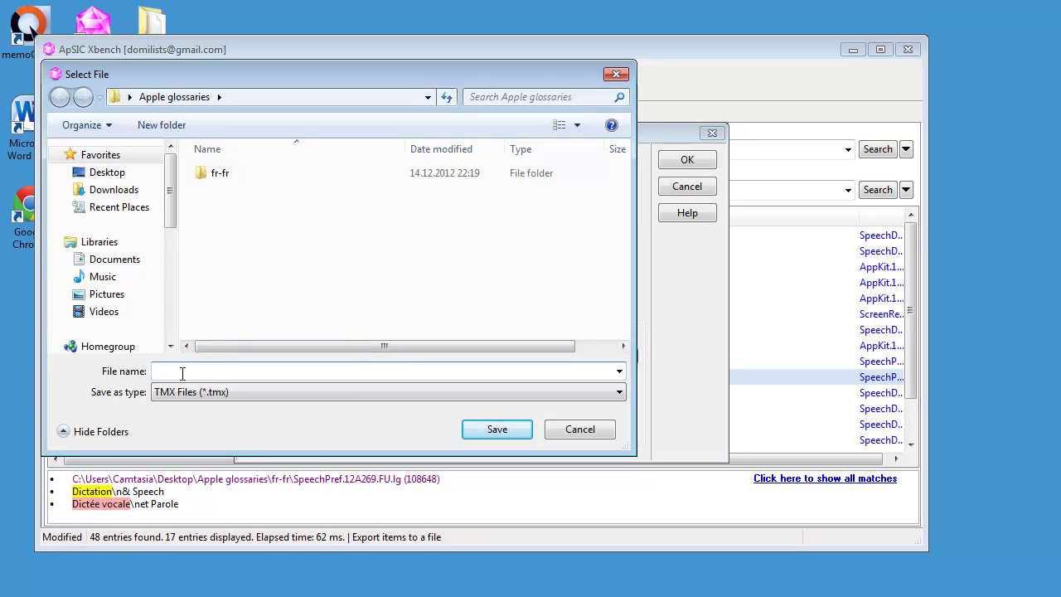
left_click(180, 372)
type("Apple glossaries")
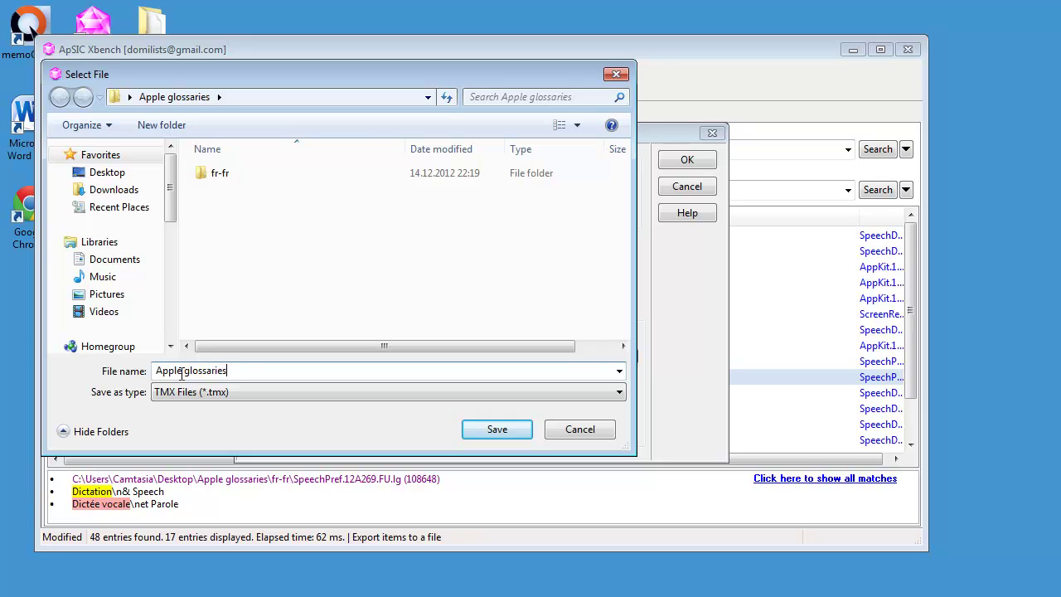
type(" en-fr")
left_click(495, 429)
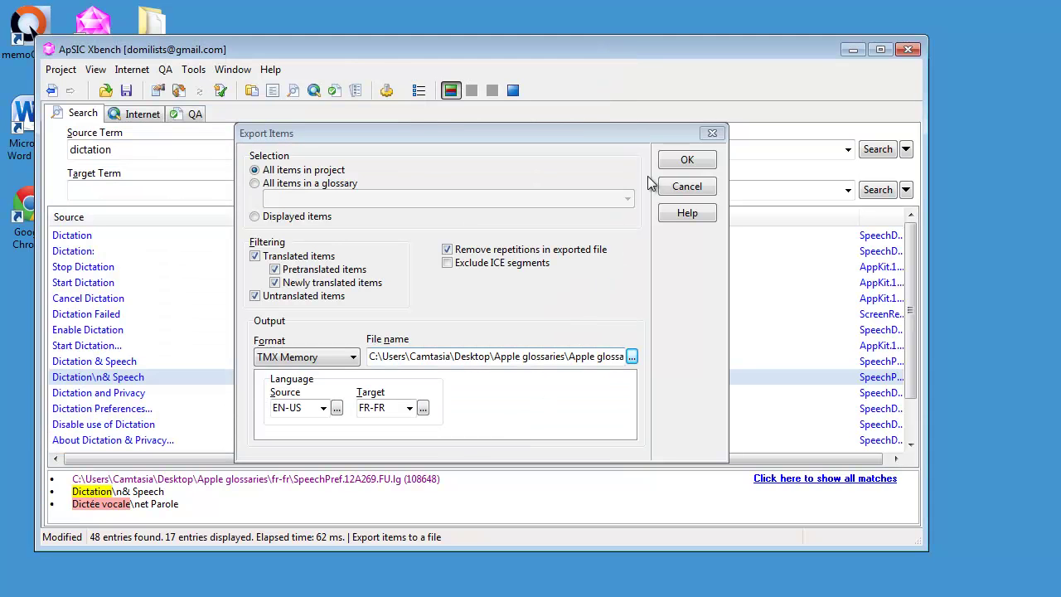
Run the TMX export of all project items and dismiss the 'Export finished.' message.
left_click(681, 163)
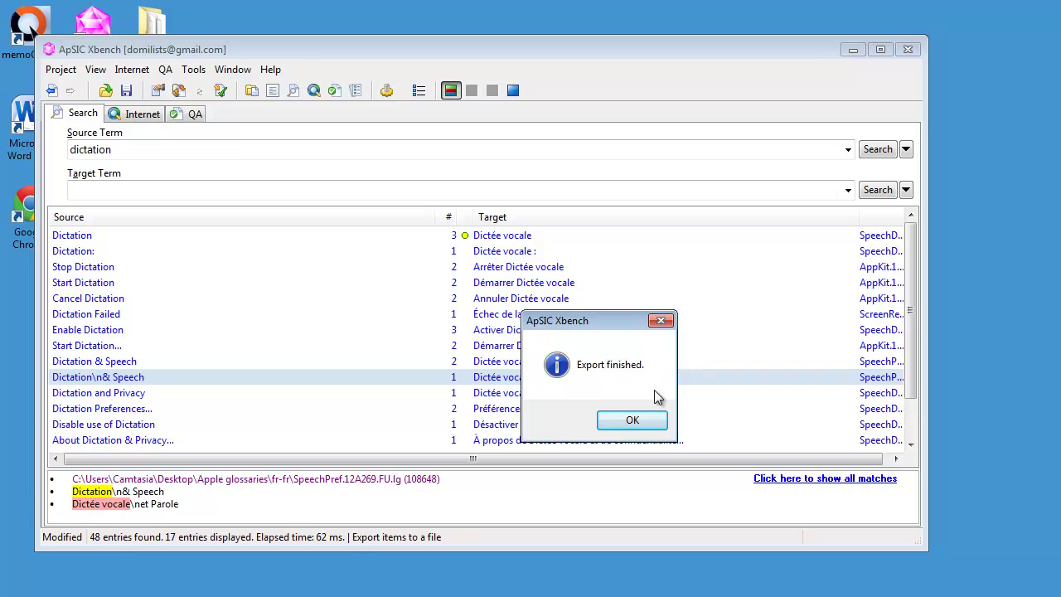
left_click(634, 423)
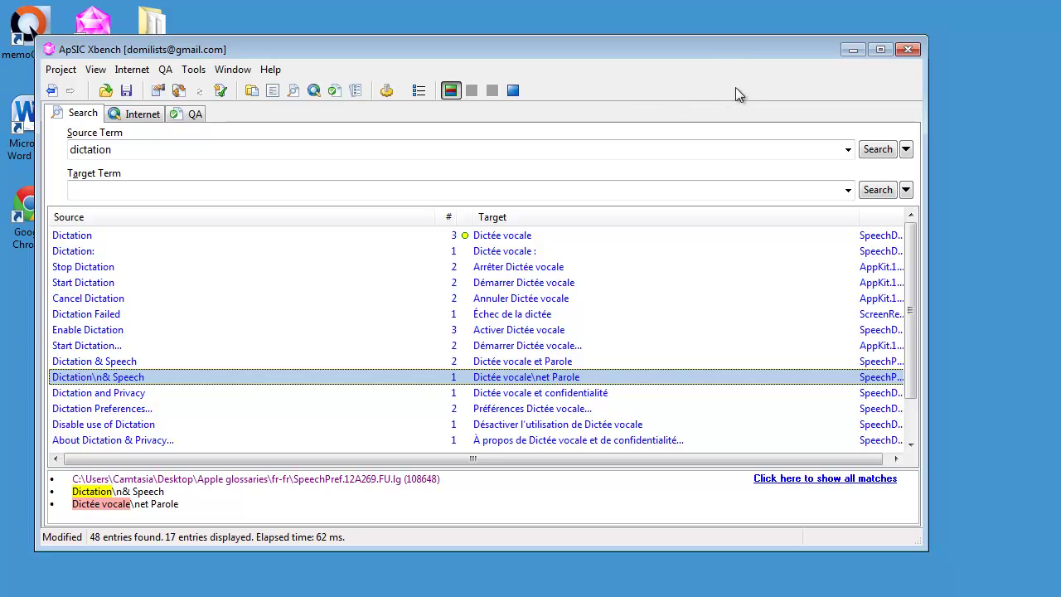
Launch Word and browse Wordfast's TM selection to the Desktop's Apple glossaries folder.
left_click(852, 52)
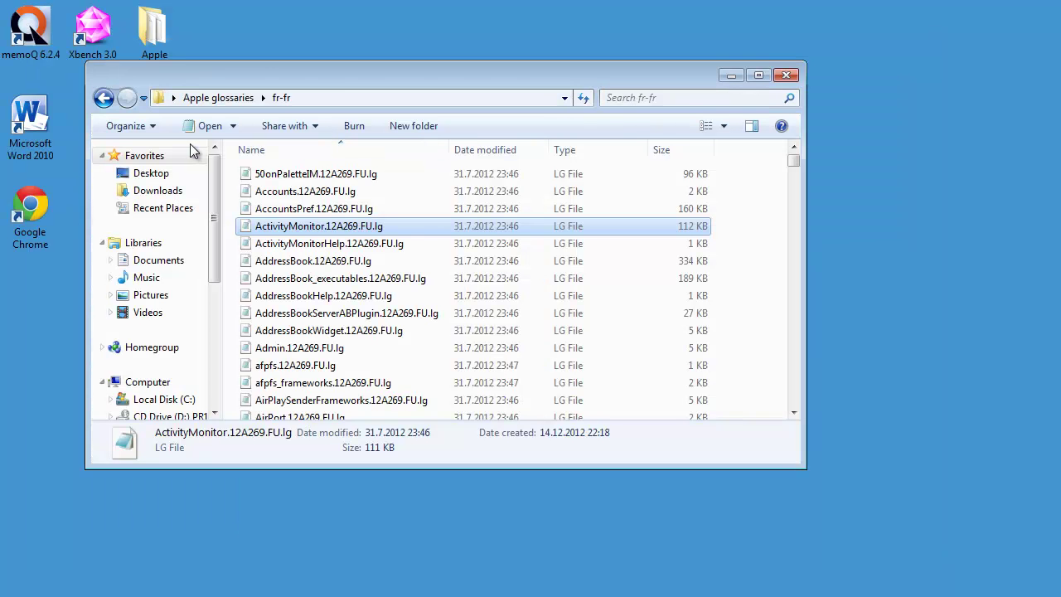
double_click(27, 117)
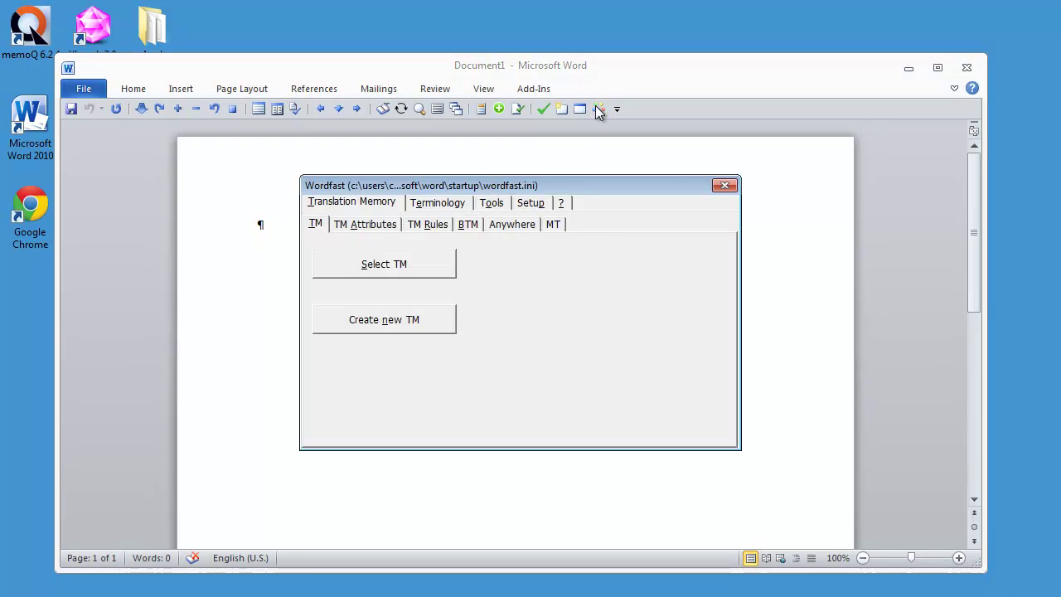
left_click(367, 264)
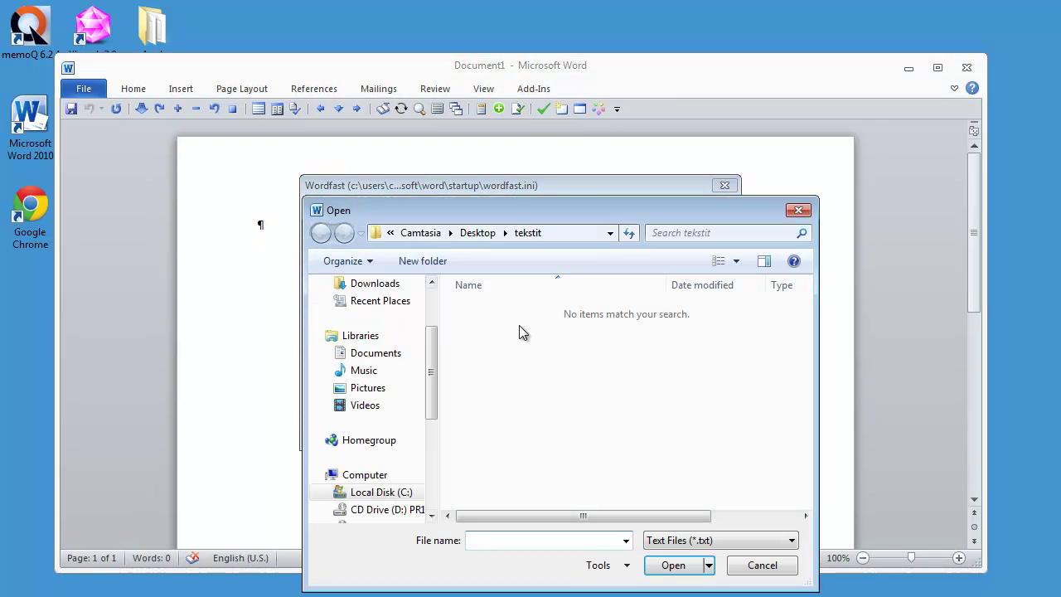
left_click_drag(511, 211, 474, 159)
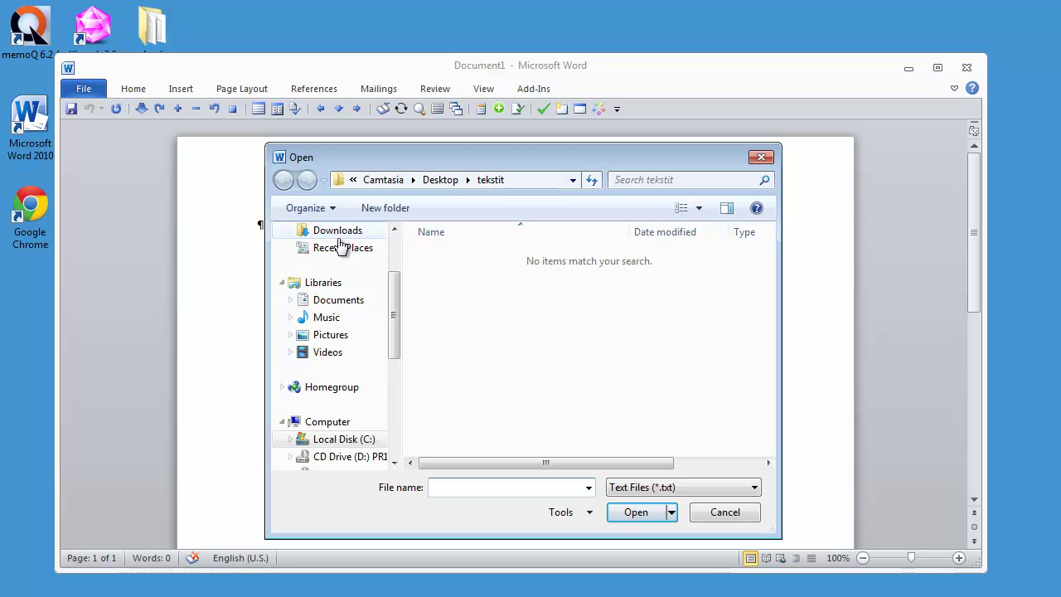
left_click_drag(393, 319, 381, 268)
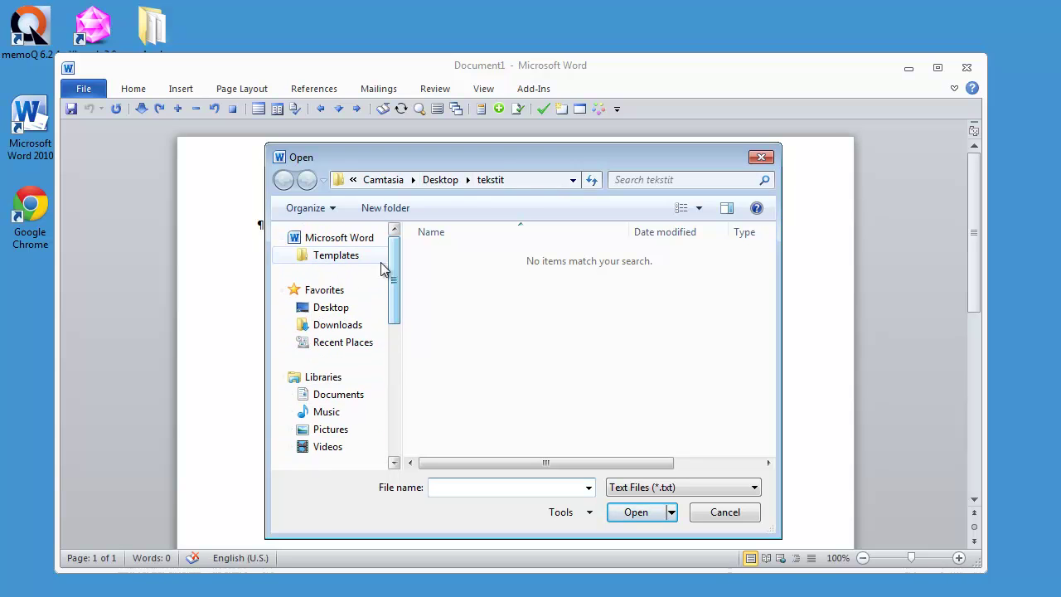
left_click(328, 307)
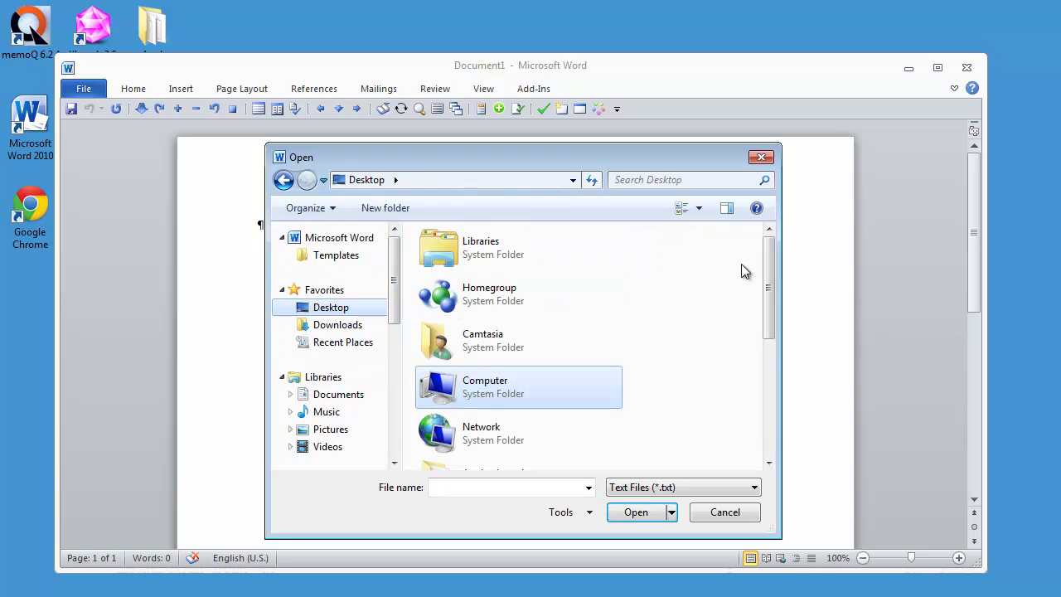
left_click_drag(765, 263, 774, 348)
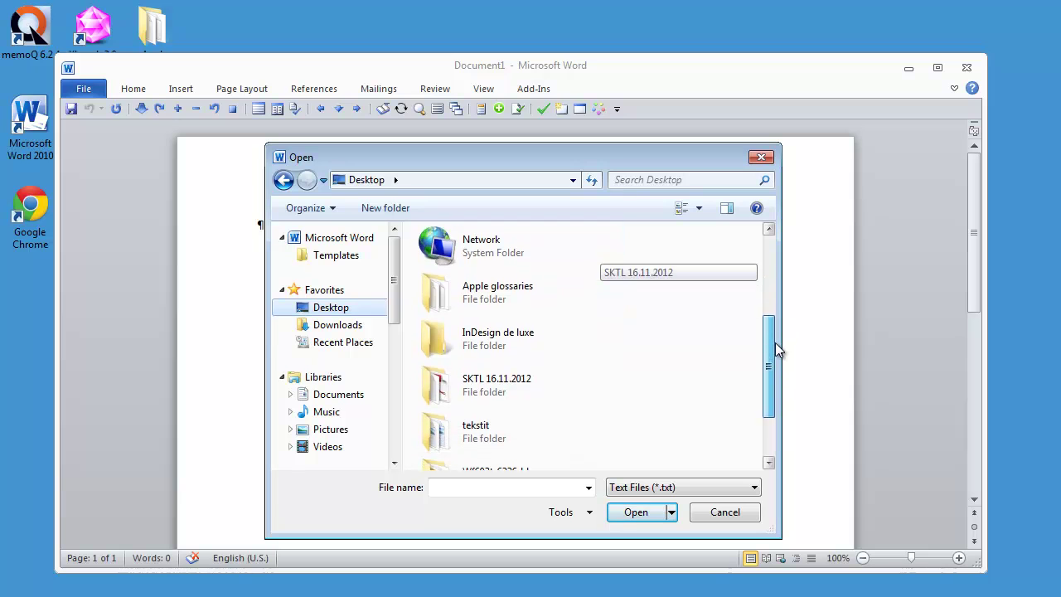
double_click(514, 287)
Show All Files and load Apple glossaries en-fr.tmx as the translation memory.
left_click(750, 489)
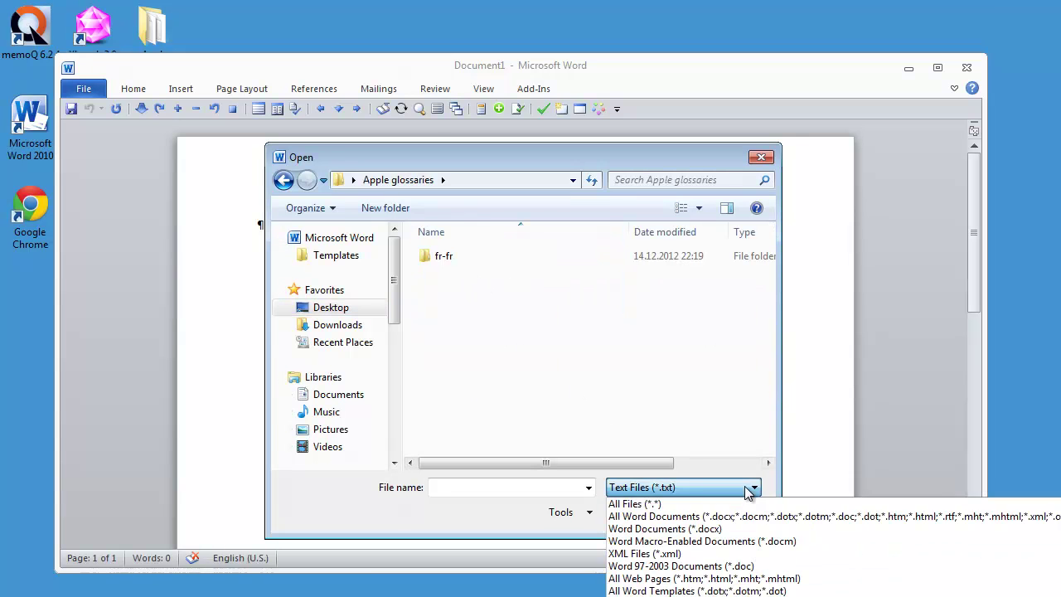
left_click(632, 502)
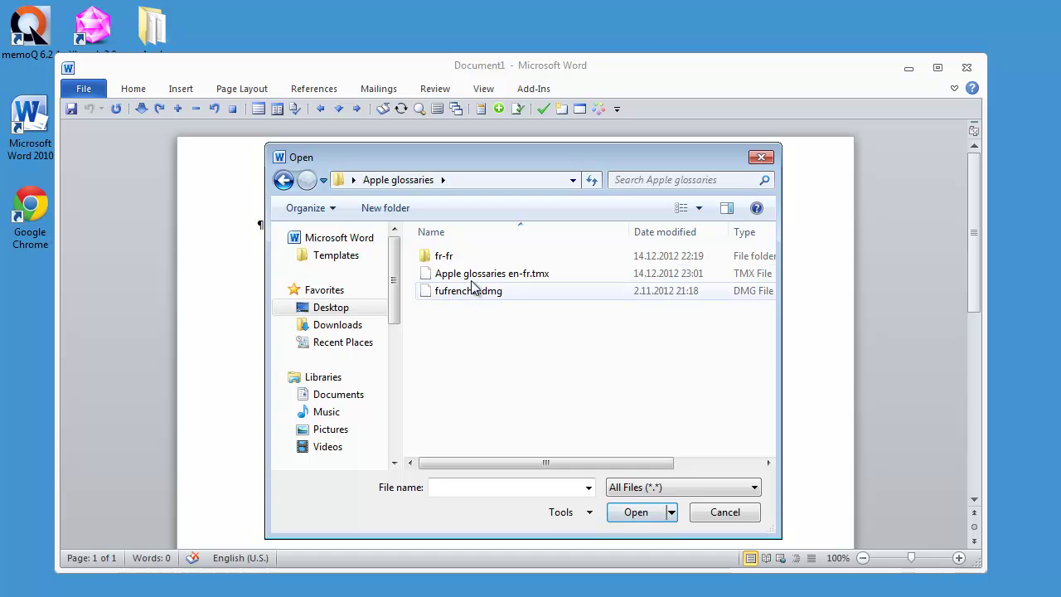
left_click(477, 274)
left_click(635, 513)
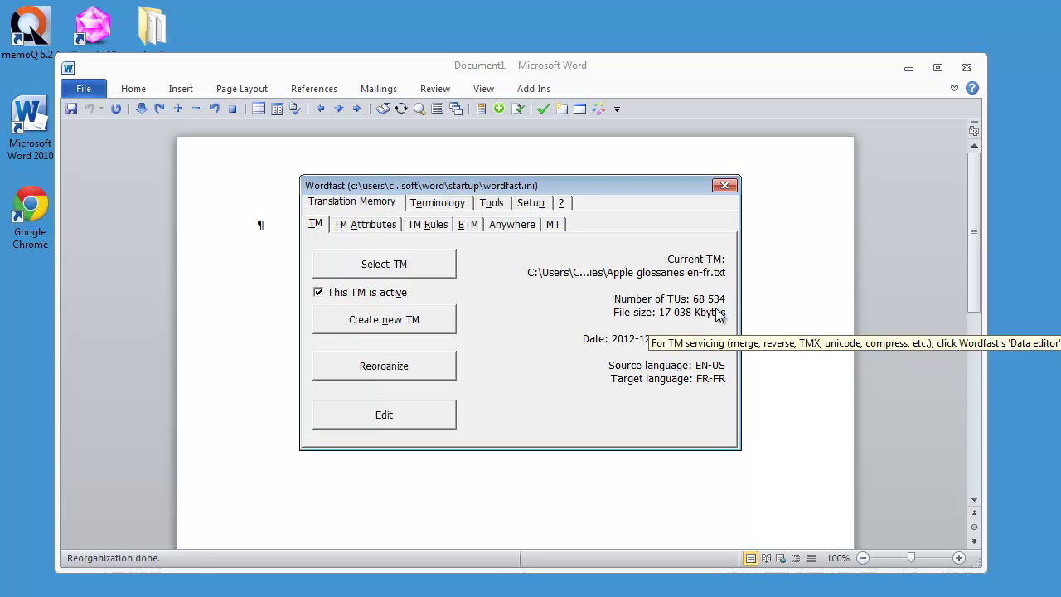
Close the Wordfast dialog once the 68 534-unit TM finishes reorganizing.
left_click(725, 186)
left_click(672, 421)
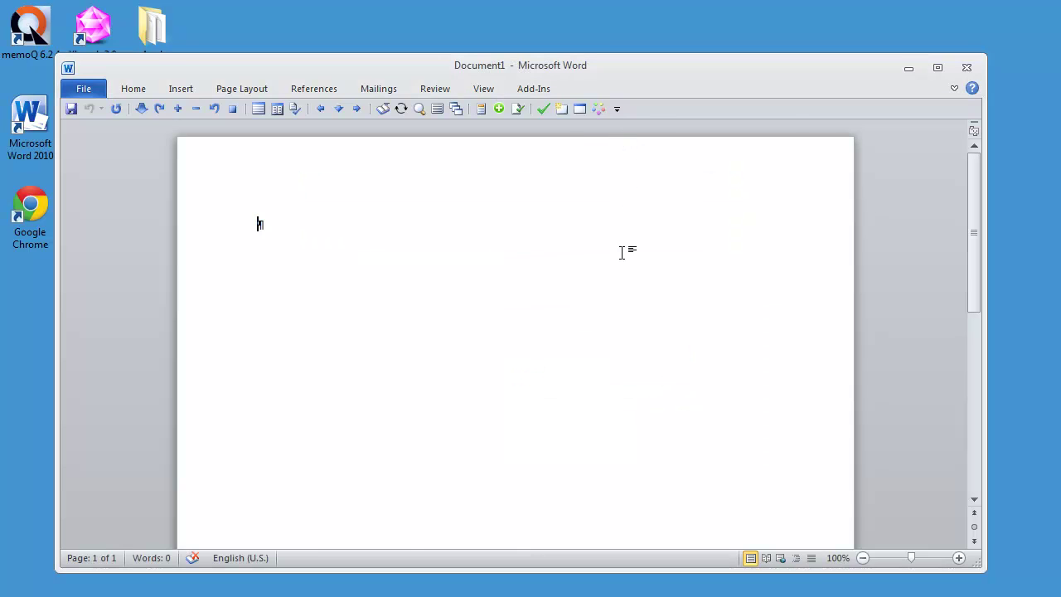
left_click(579, 110)
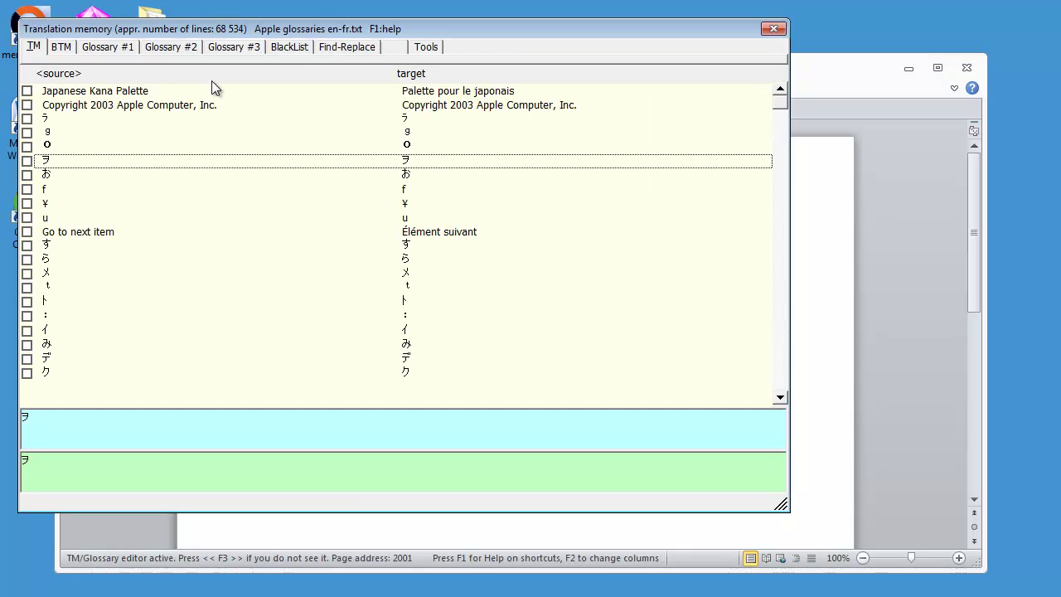
left_click(126, 164)
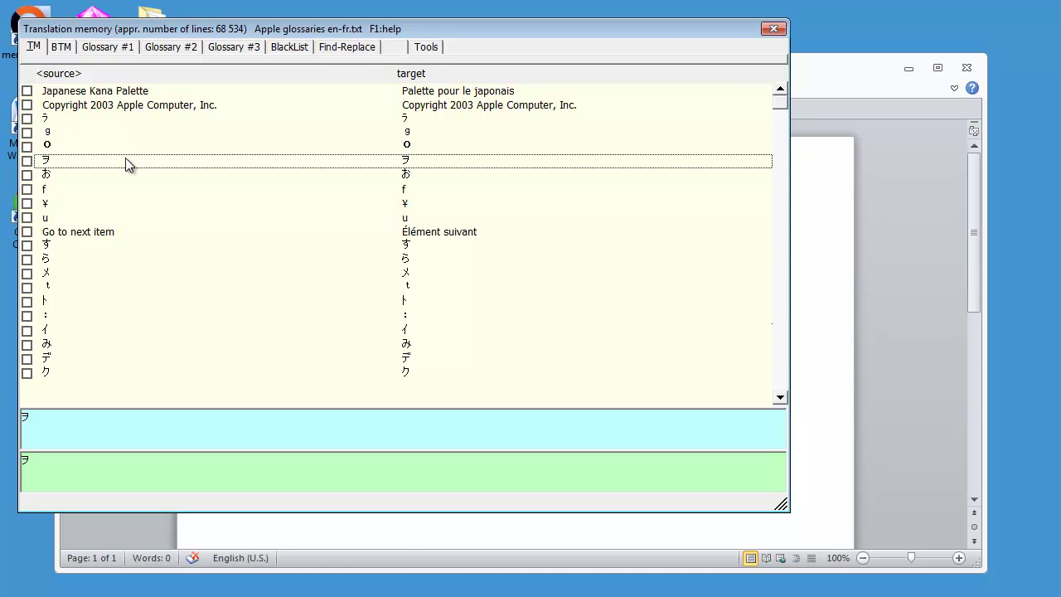
scroll(126, 164, "down", 15)
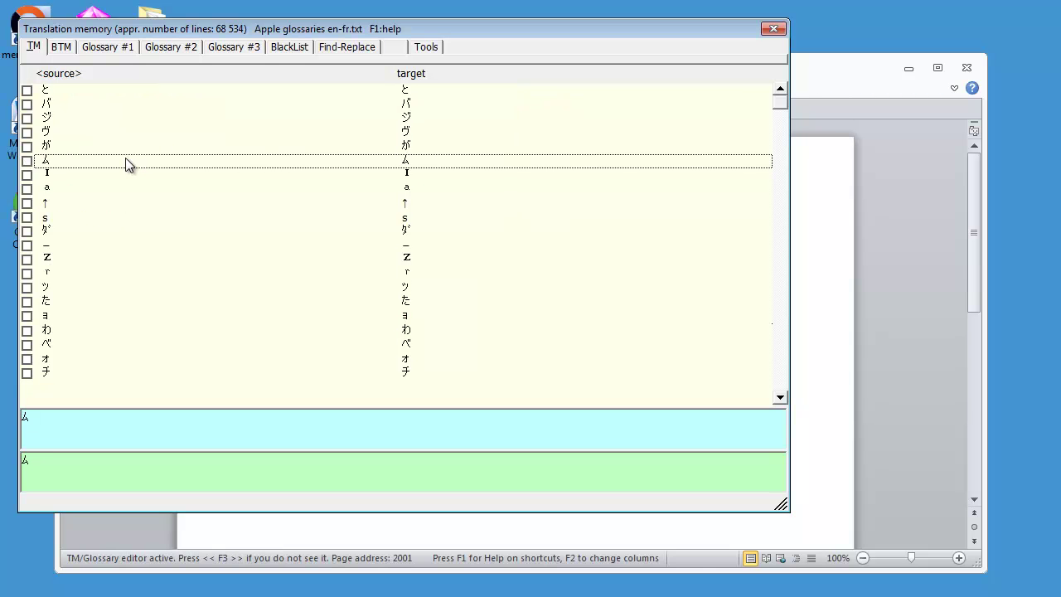
scroll(126, 164, "down", 15)
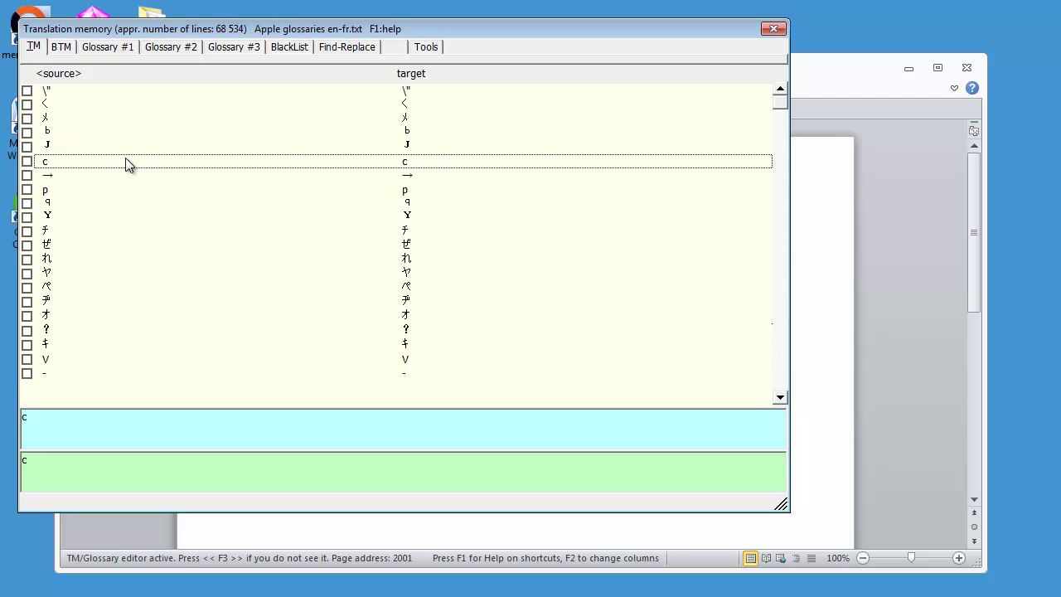
scroll(126, 163, "down", 5)
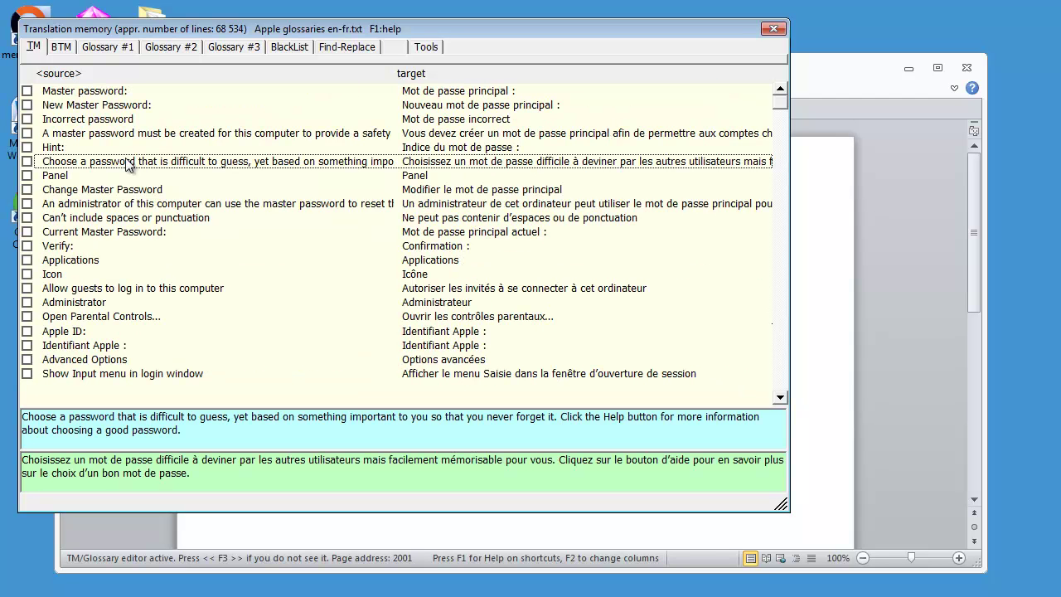
key("Down")
key("Down")
key("Down")
key("Down")
key("Down")
key("Down")
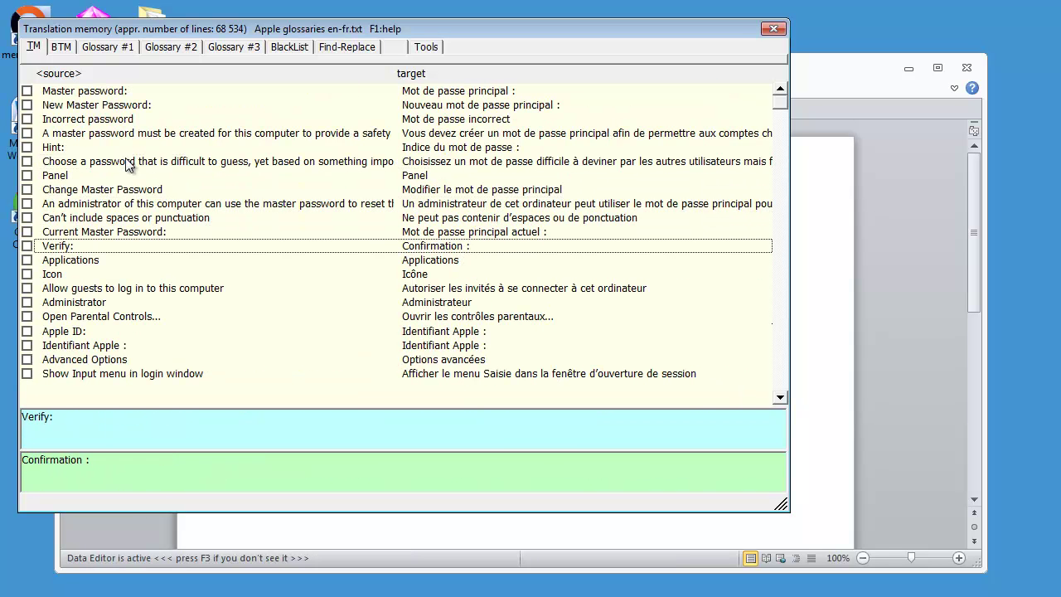
key("Down")
key("Down")
key("Down")
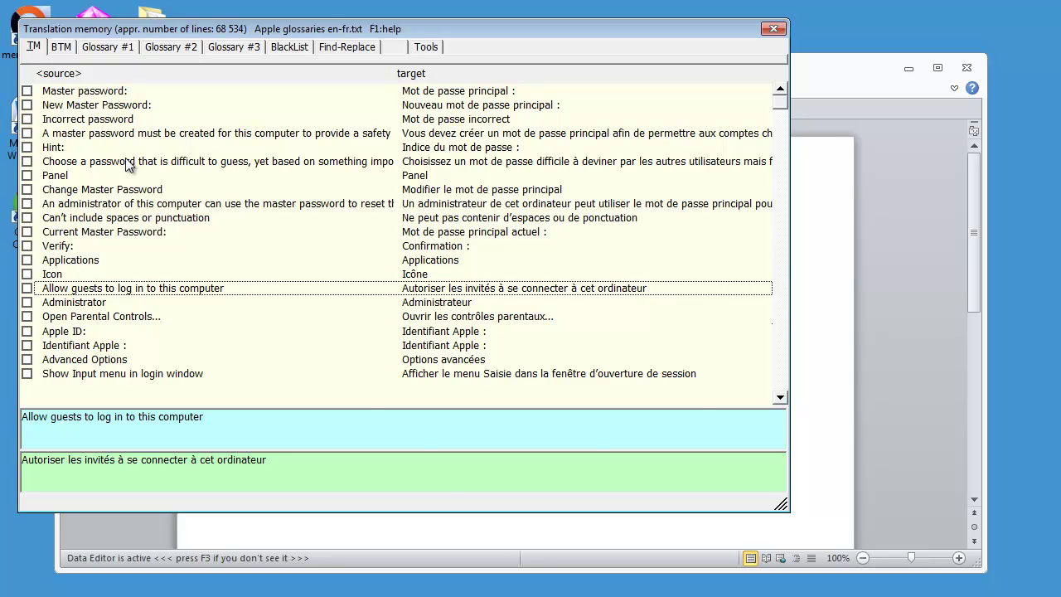
key("Return")
key("Escape")
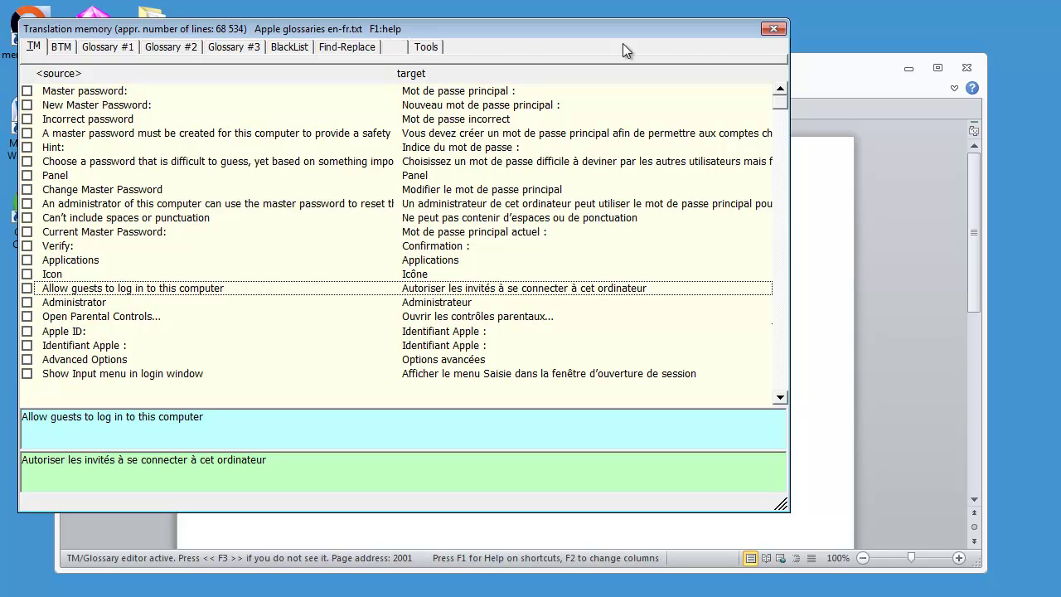
left_click(770, 32)
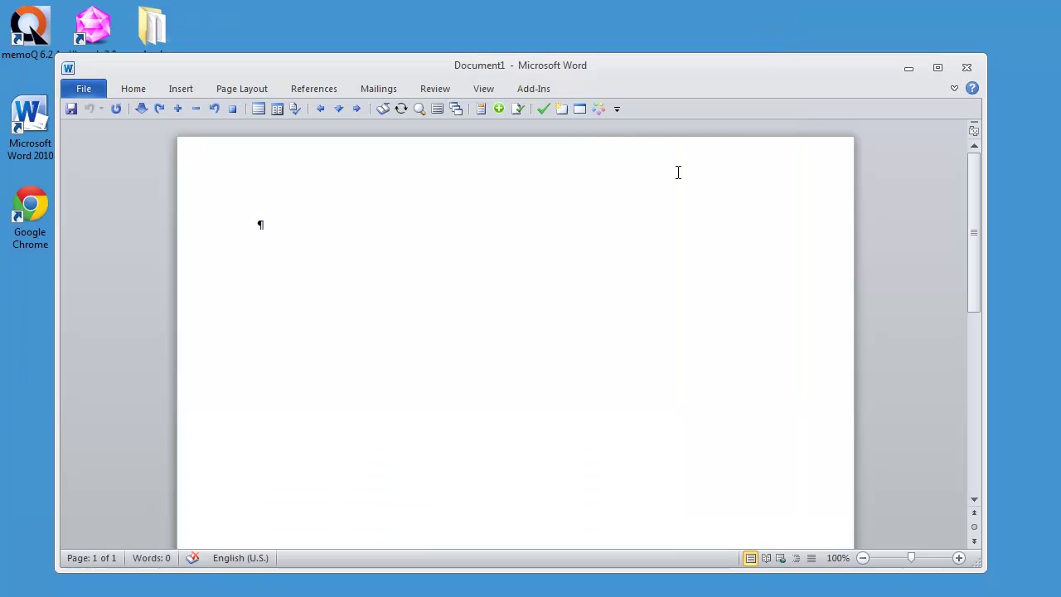